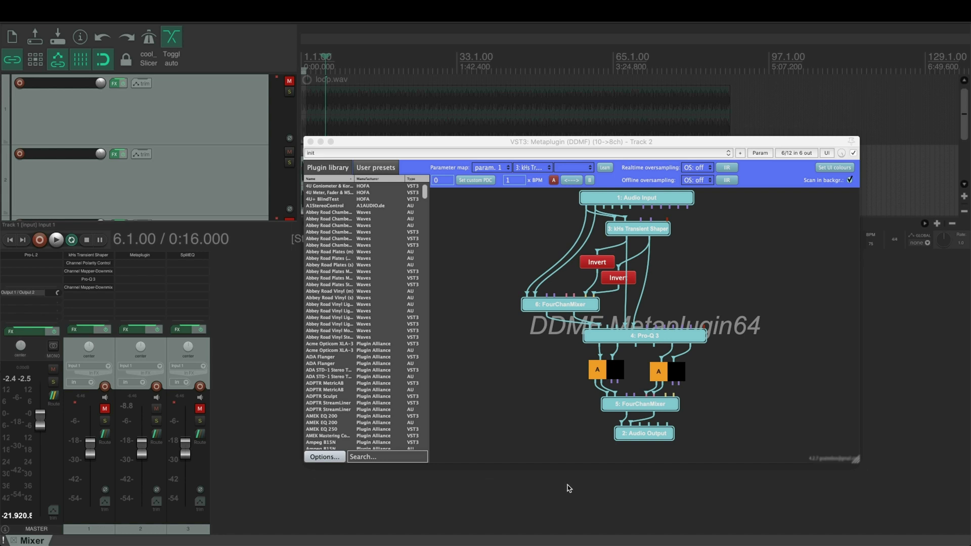
double_click(638, 231)
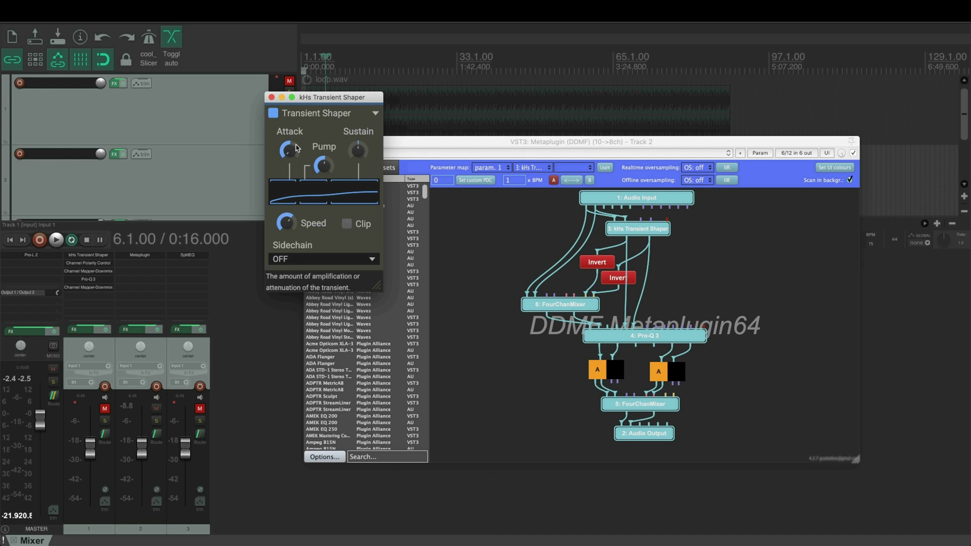
left_click(271, 97)
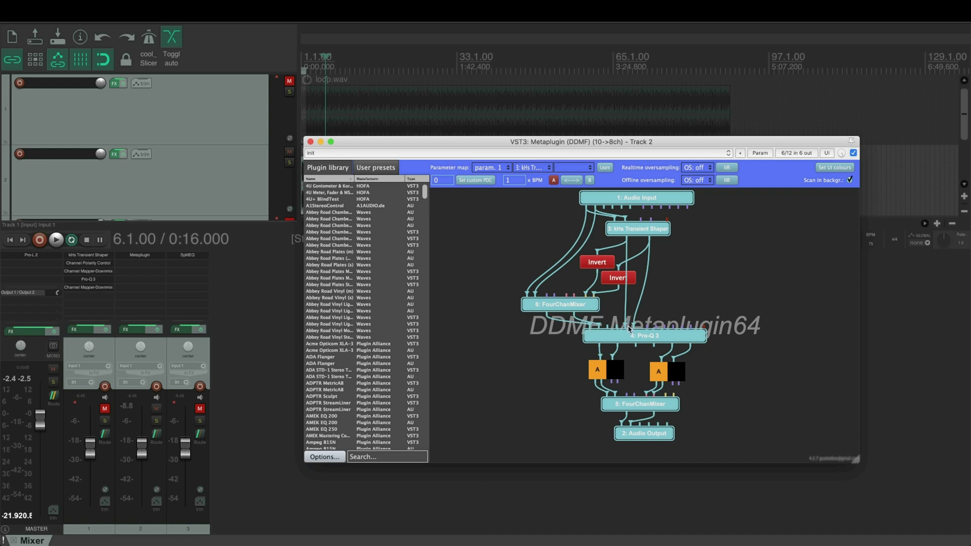
double_click(640, 335)
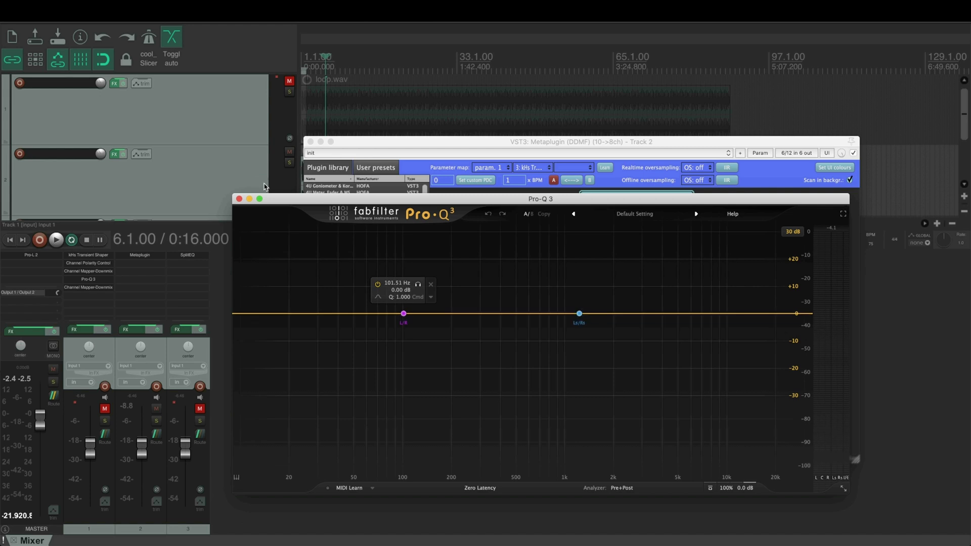
left_click(239, 199)
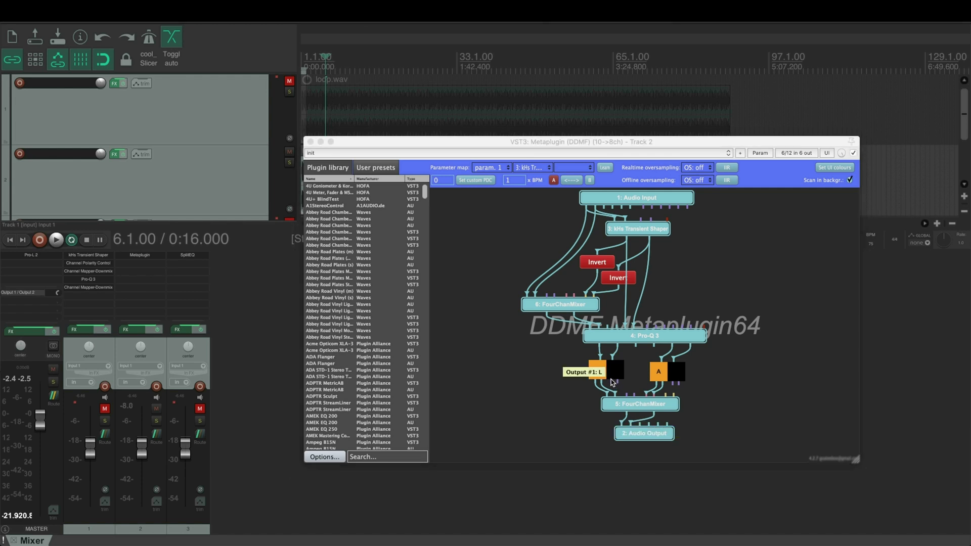
Start the loop playing and flip the second output switch from A to B.
left_click(709, 444)
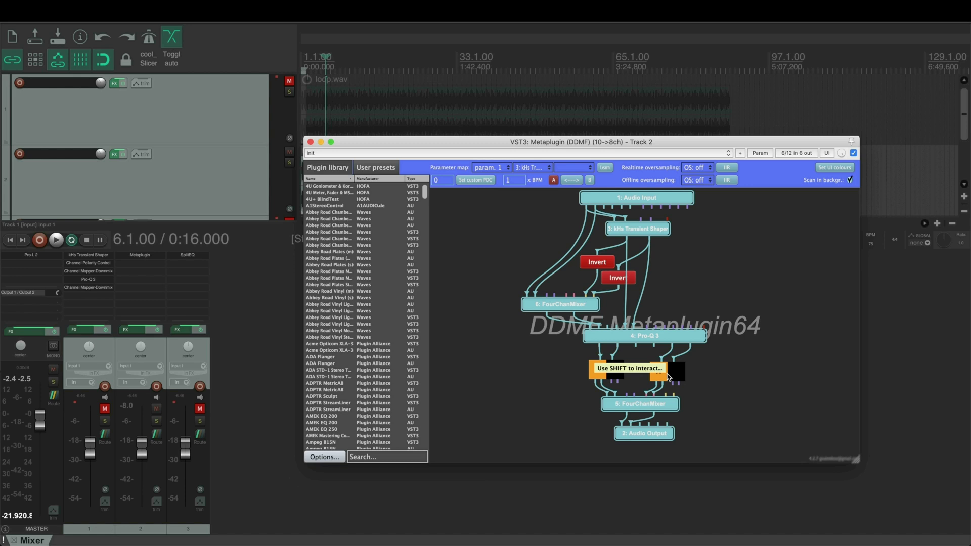
key("space")
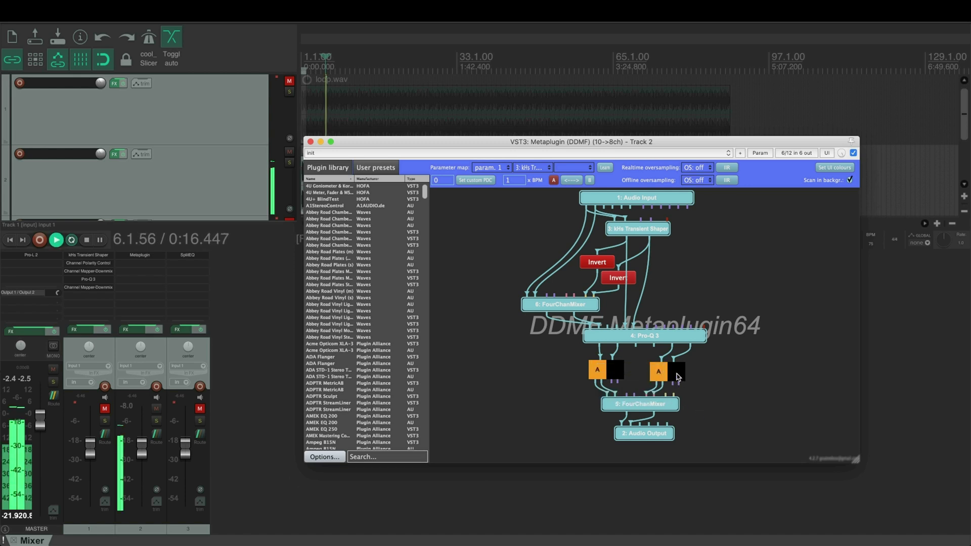
left_click(676, 374)
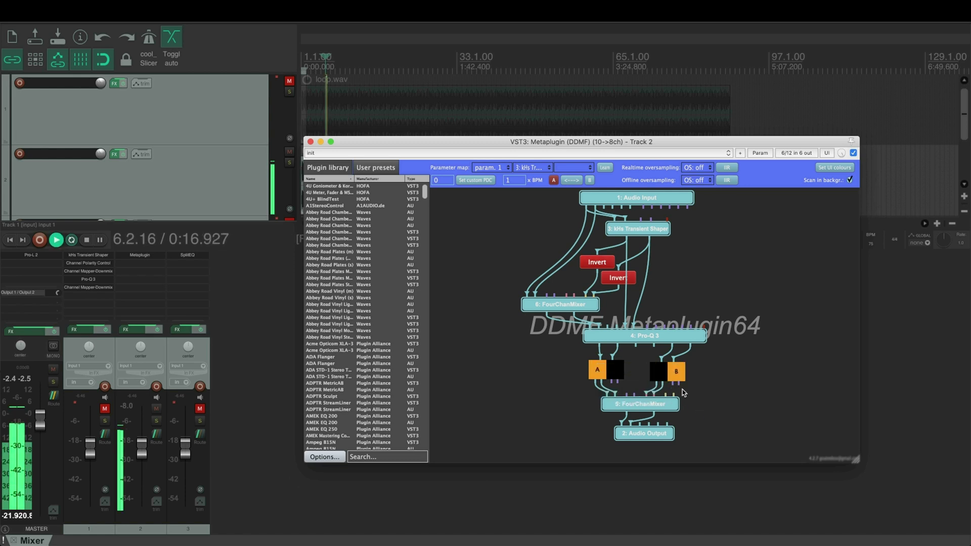
Open the Transient Shaper, switch the output back to A, and set Pump to 68%.
double_click(646, 230)
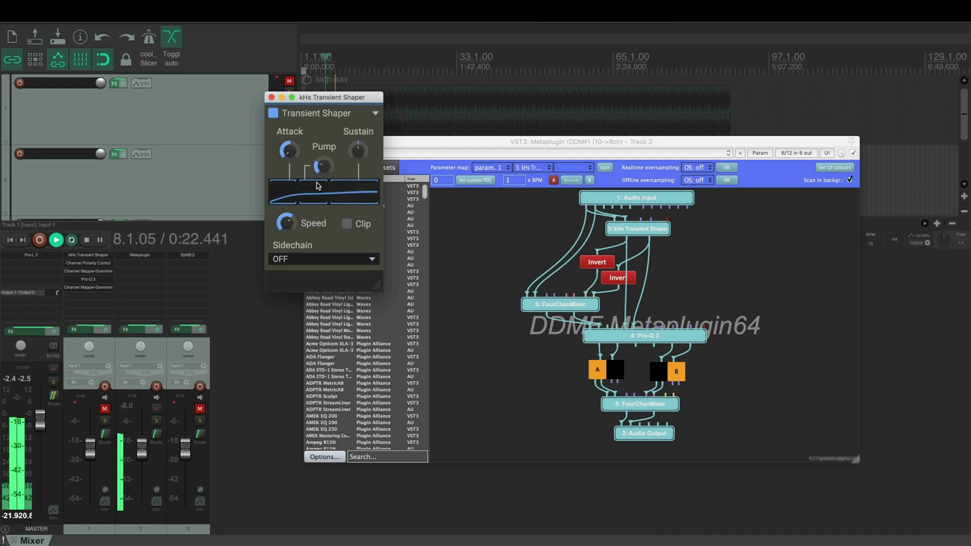
mouse_move(292, 228)
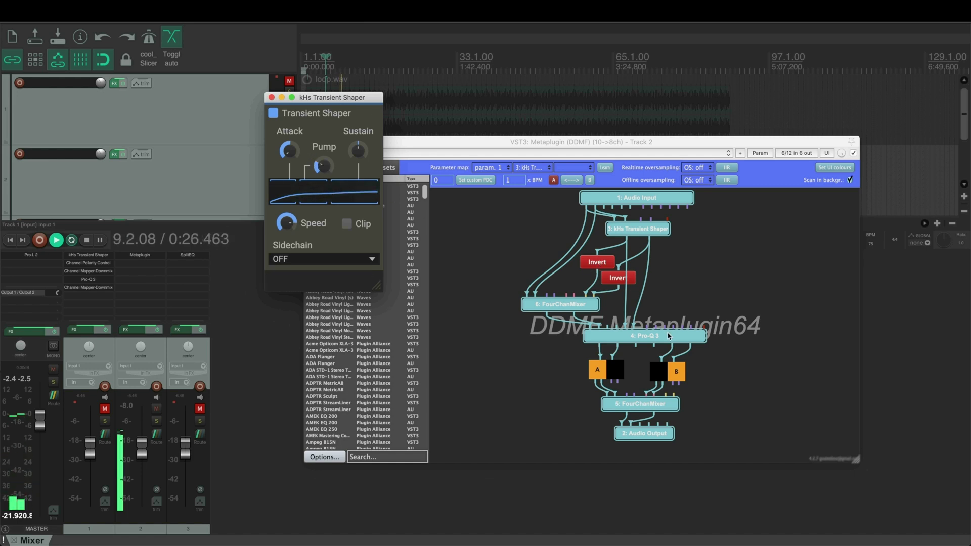
left_click(668, 370)
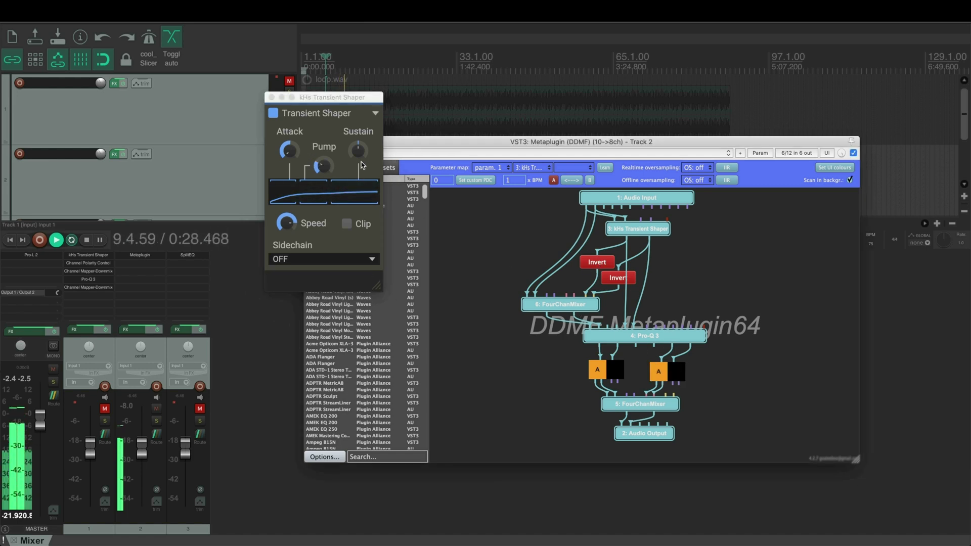
left_click(322, 166)
left_click_drag(322, 166, 326, 193)
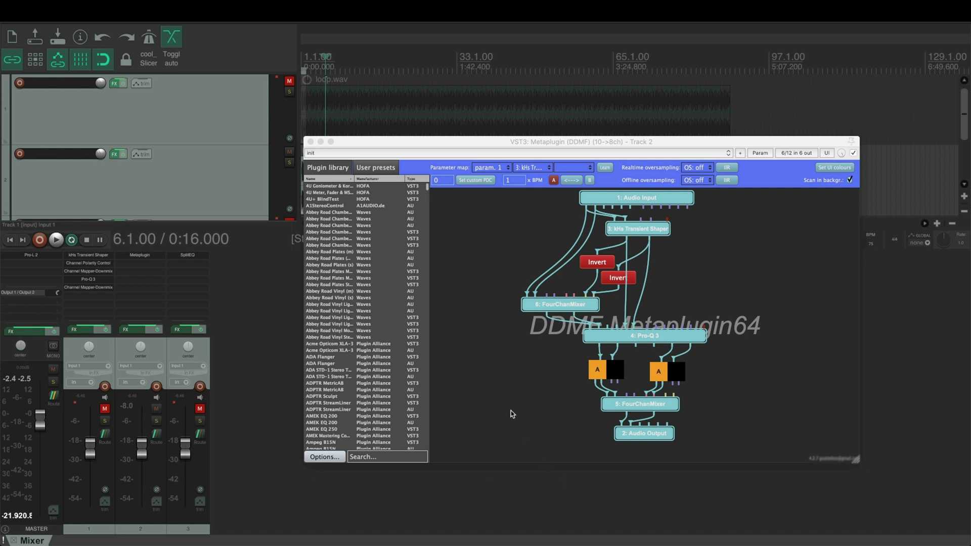
With the loop playing, reopen Track 2's Metaplugin and boost Pro-Q 3's L/R bell to 185.59 Hz, +6.12 dB.
key("Escape")
key("space")
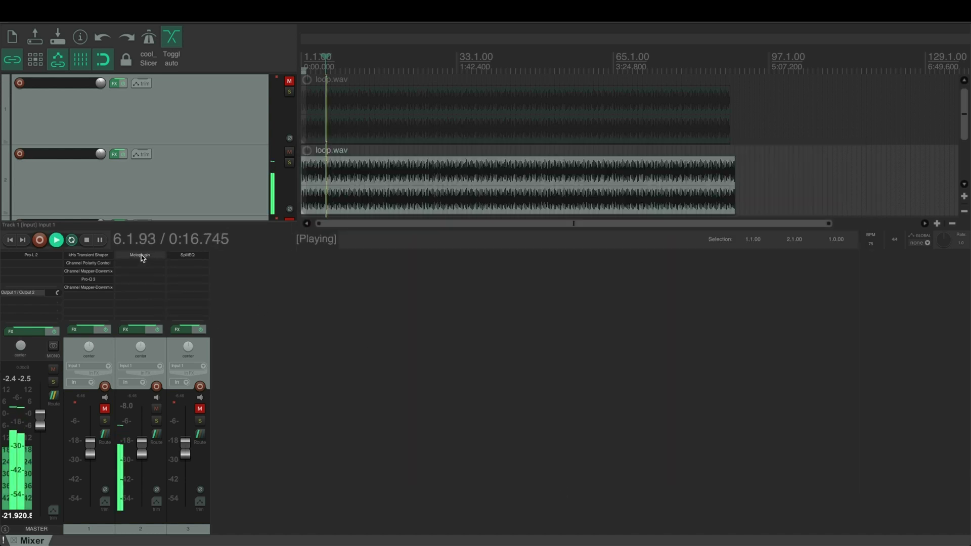
left_click(140, 255)
double_click(659, 342)
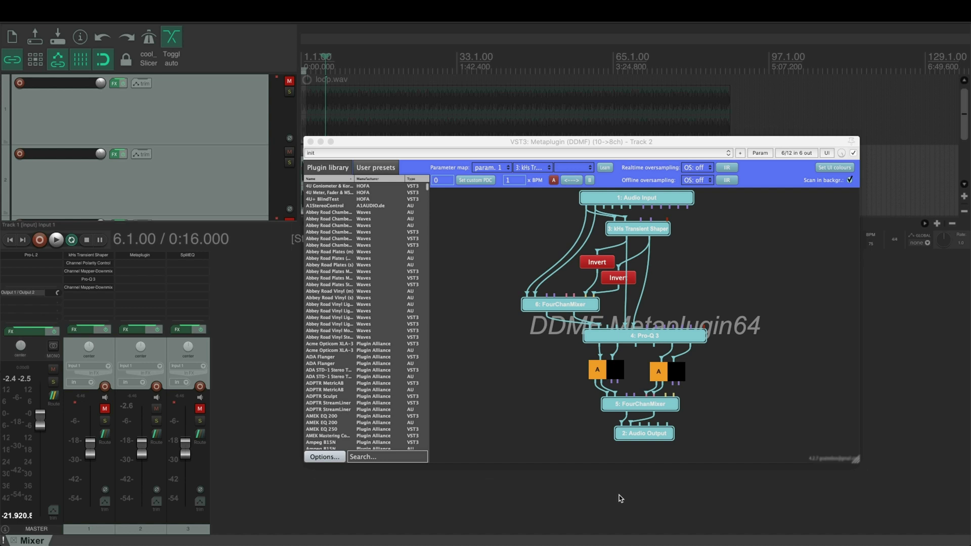
Load the 'SplitEQ spiff' user preset, start playback, and flip the input splitter switch to B.
left_click(375, 167)
left_click(366, 202)
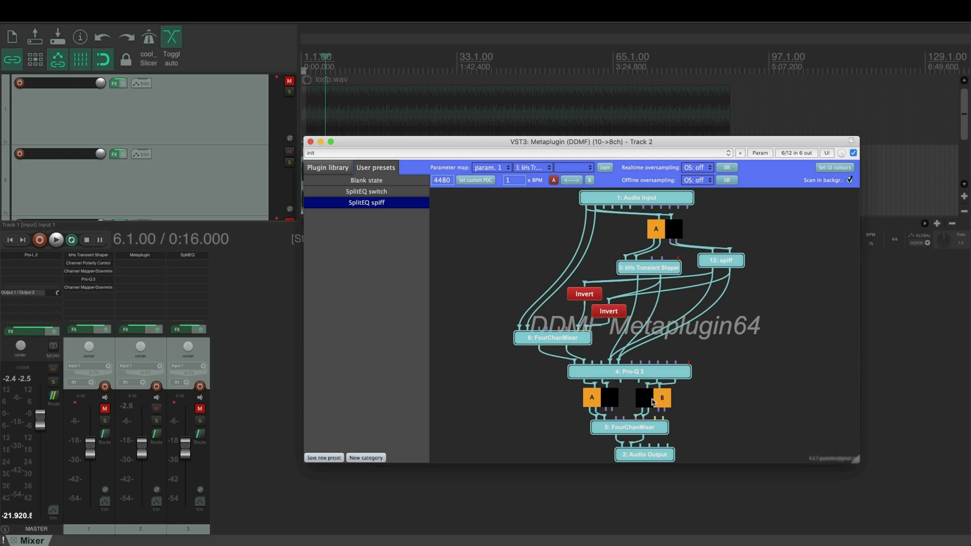
left_click(650, 488)
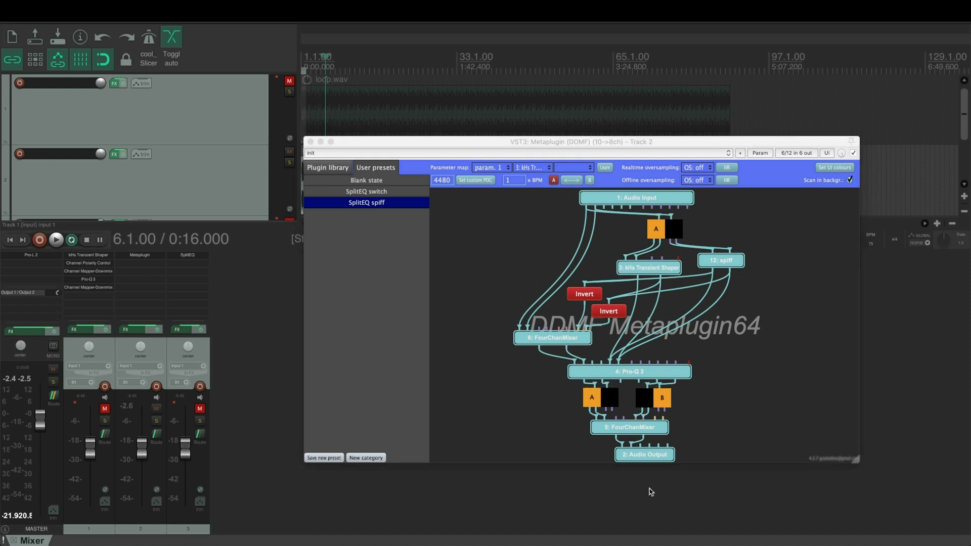
key("space")
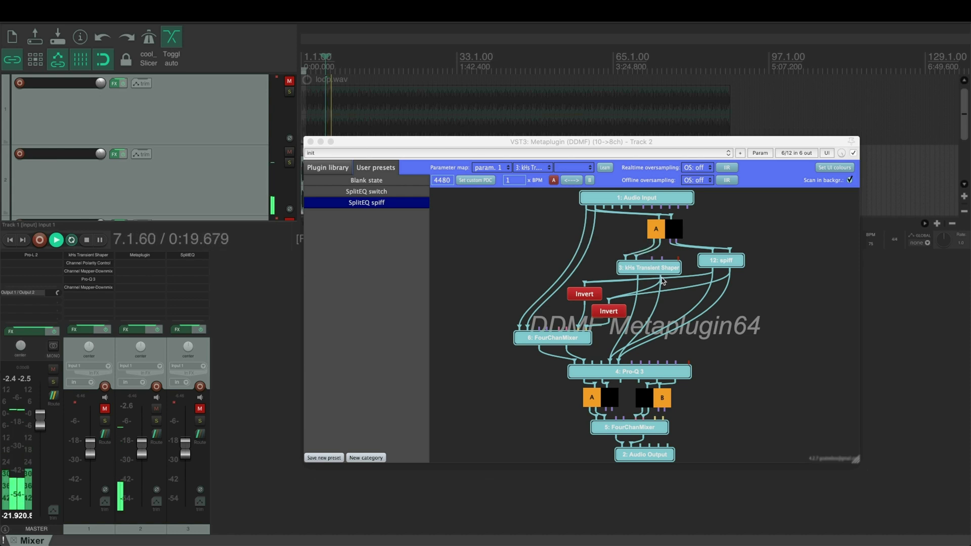
left_click(660, 232)
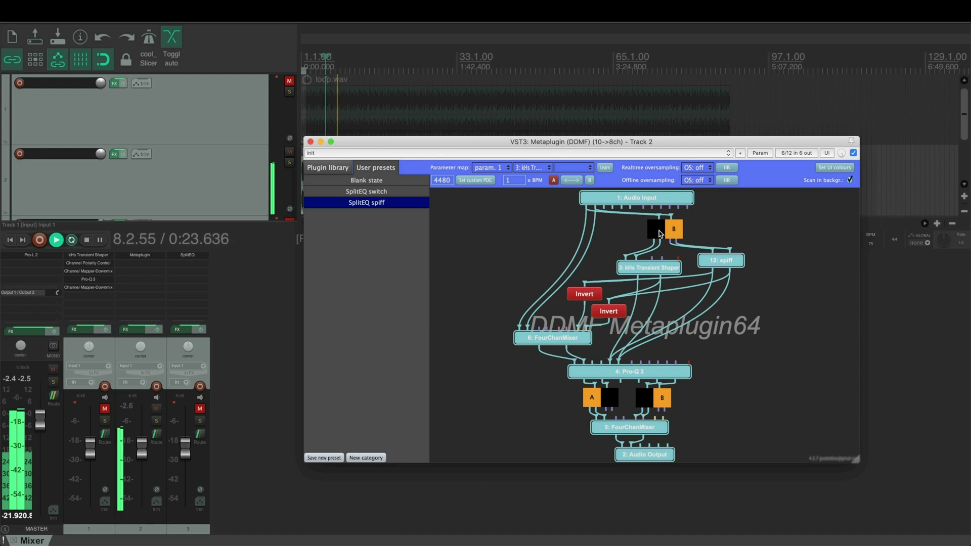
Open the 12: spiff node, toggle its advanced panels, and sweep decay lf/hf, leaving it at 5.1.
double_click(718, 261)
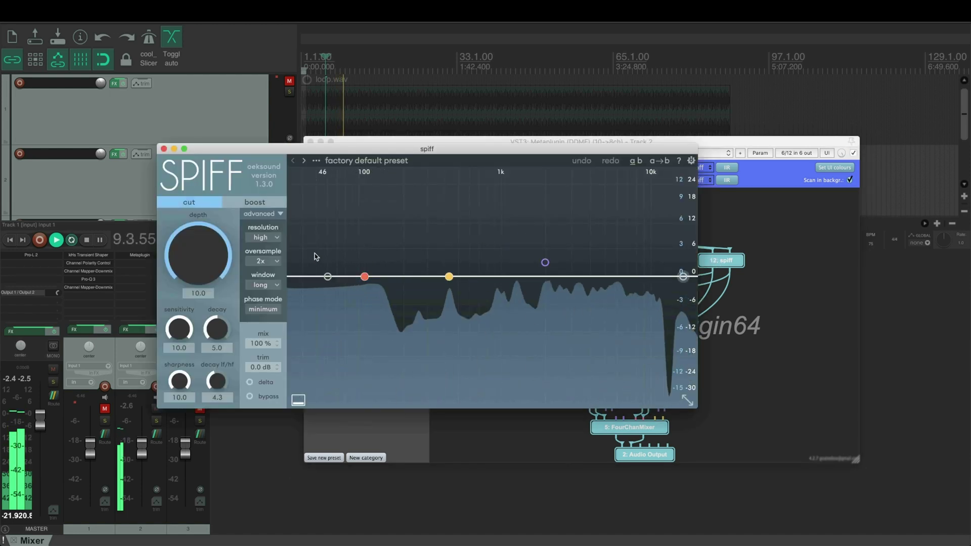
left_click(262, 213)
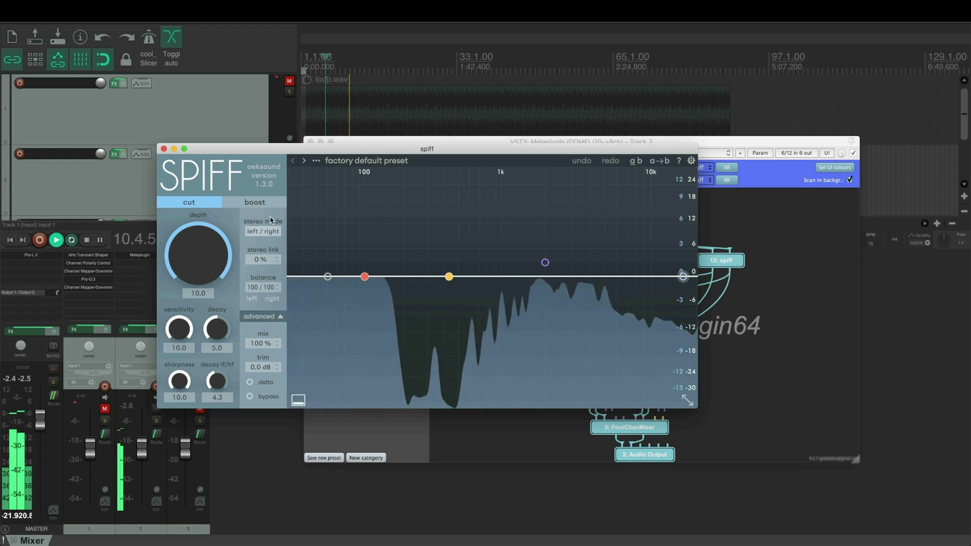
left_click(262, 318)
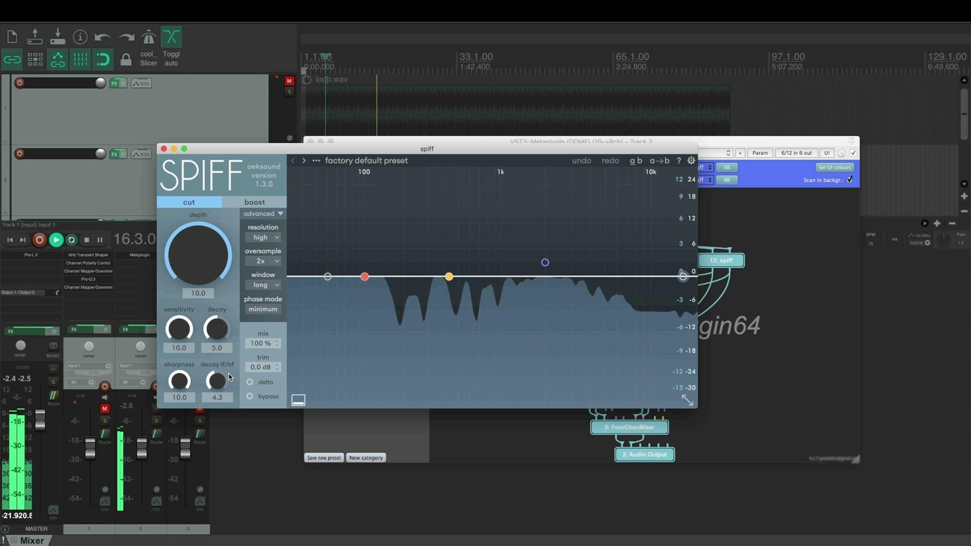
mouse_move(221, 388)
left_click_drag(220, 387, 220, 418)
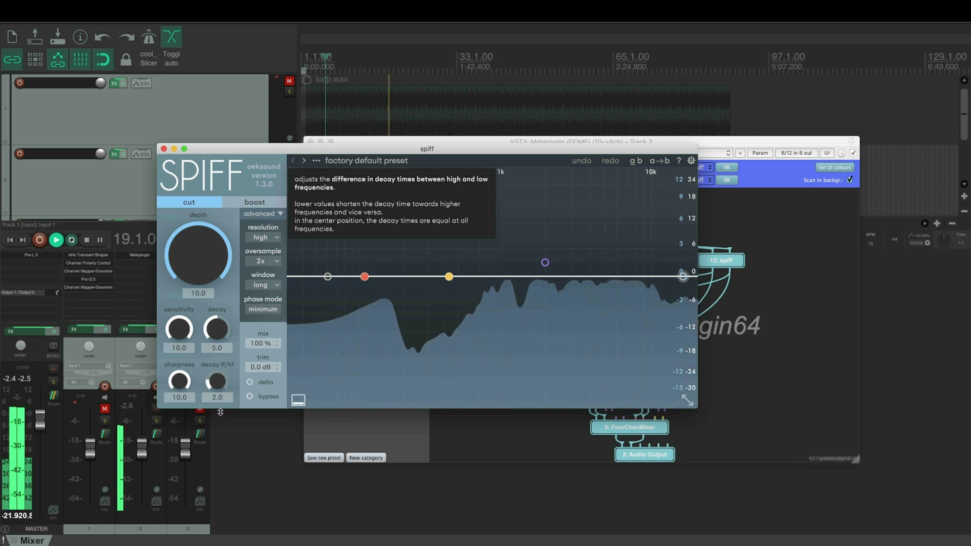
left_click_drag(220, 412, 227, 374)
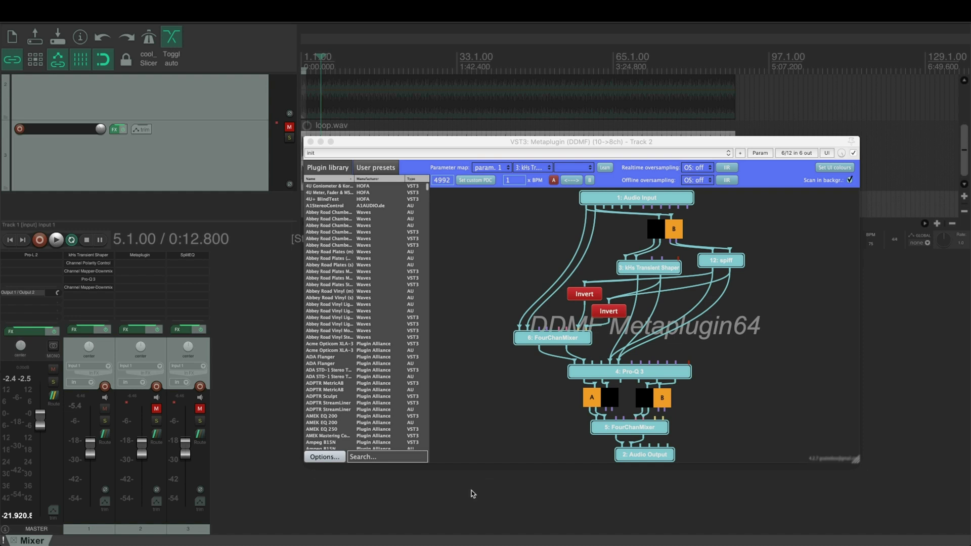
View Track 3's SplitEQ with its flat default curve, then close it.
left_click(198, 253)
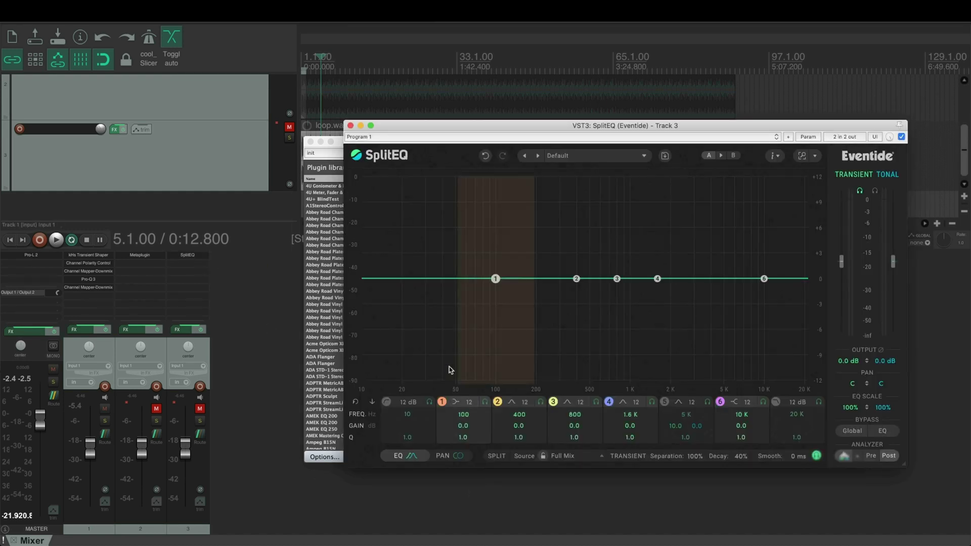
left_click(350, 126)
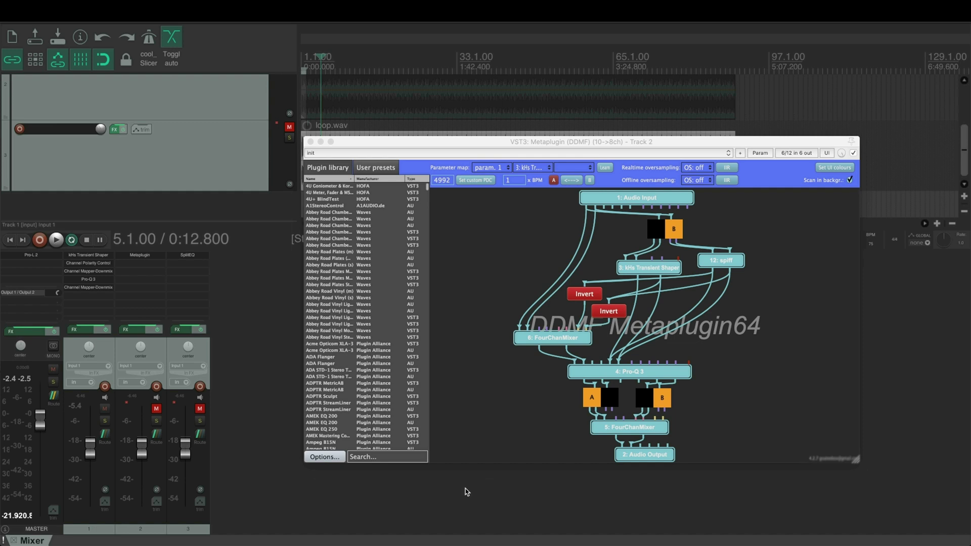
Play the loop and cycle listening through tracks 1, 2 and 3 three times, ending on track 3.
key("space")
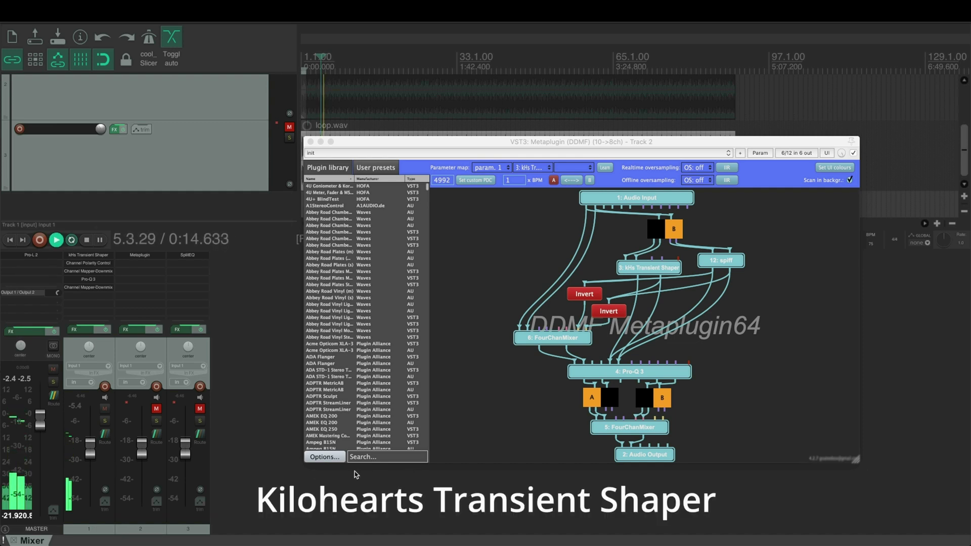
left_click(156, 410)
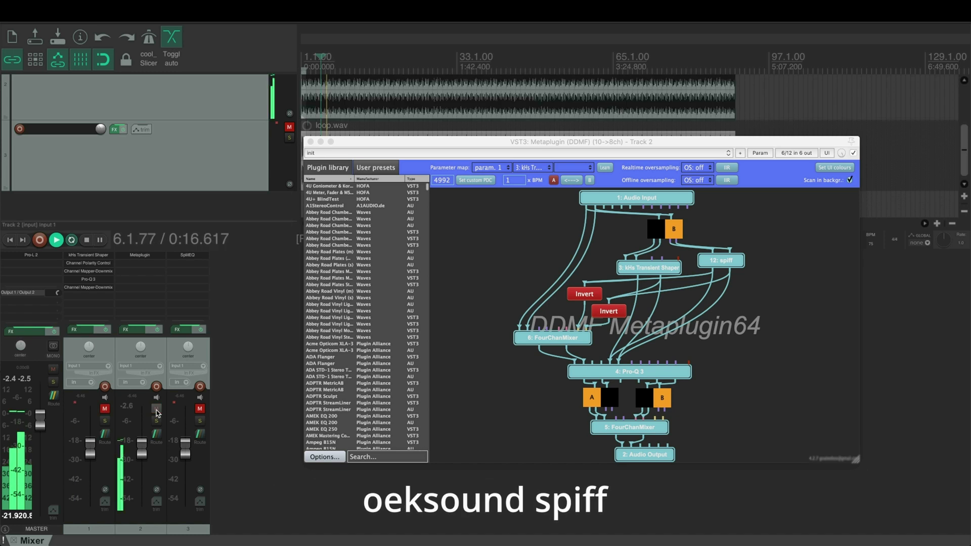
left_click(200, 410)
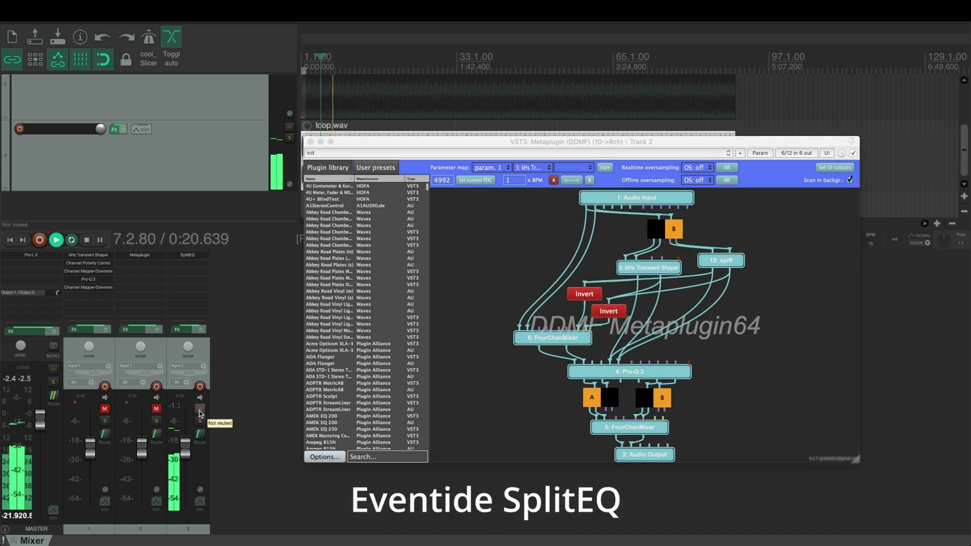
left_click(105, 409)
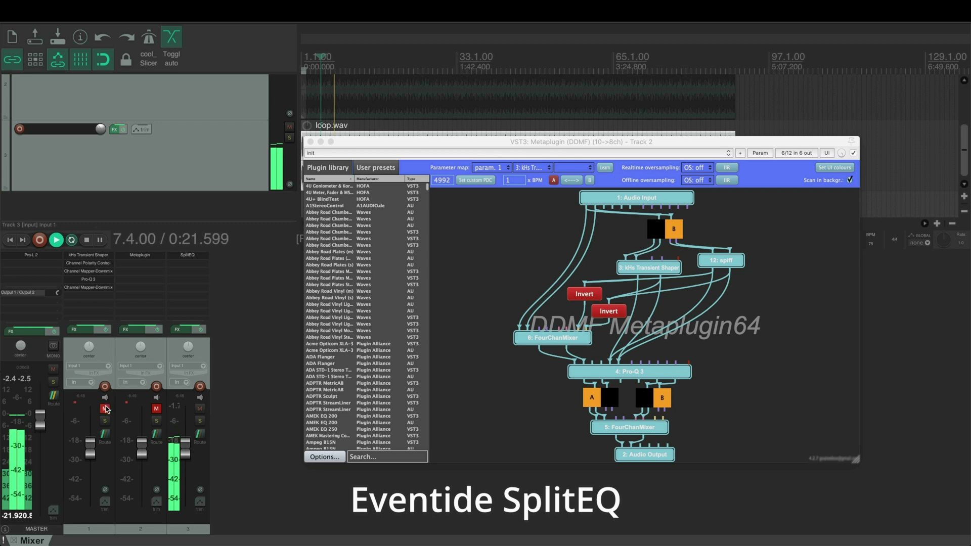
left_click(156, 410)
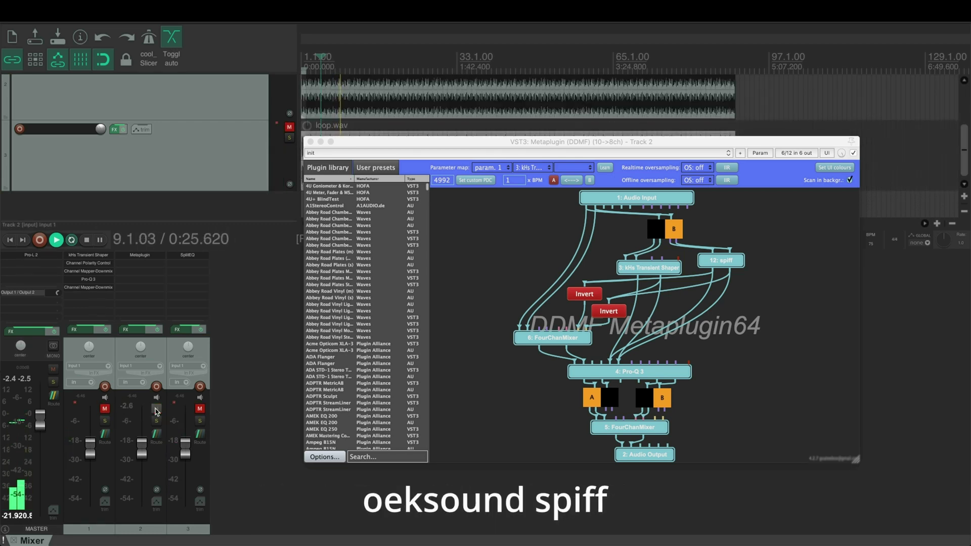
left_click(200, 409)
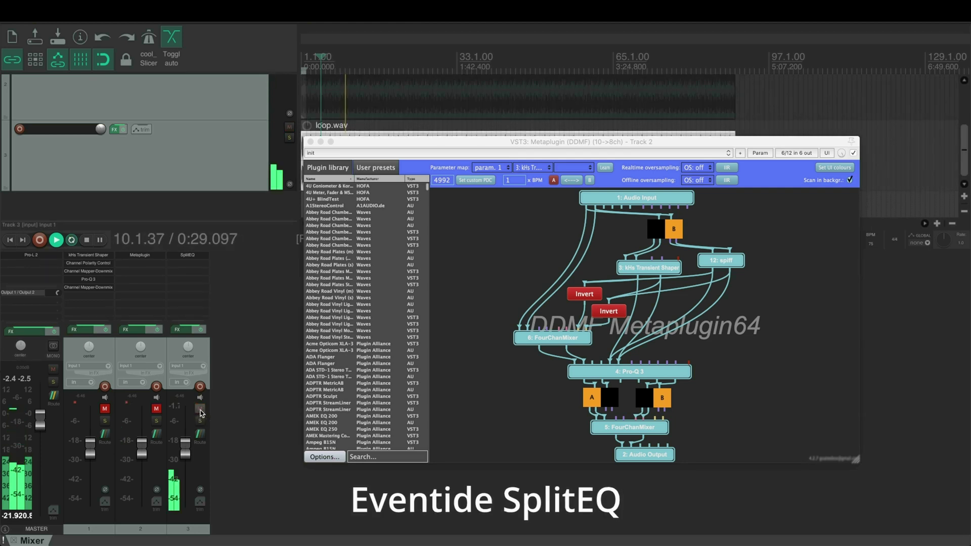
left_click(106, 409)
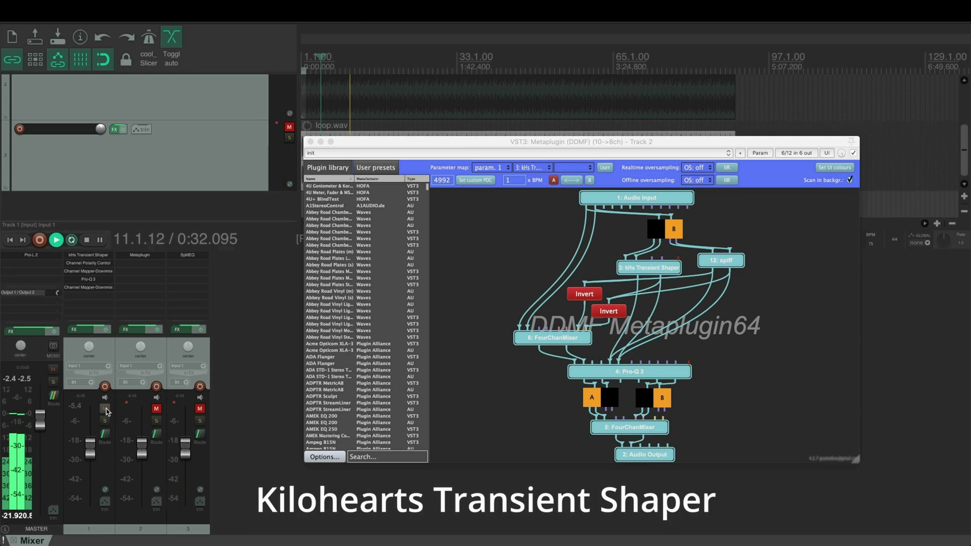
left_click(156, 410)
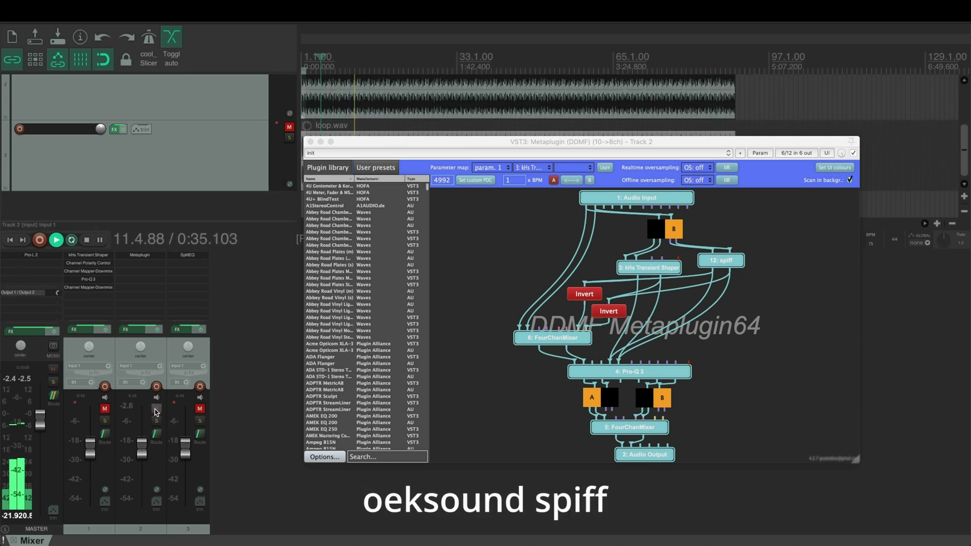
left_click(199, 409)
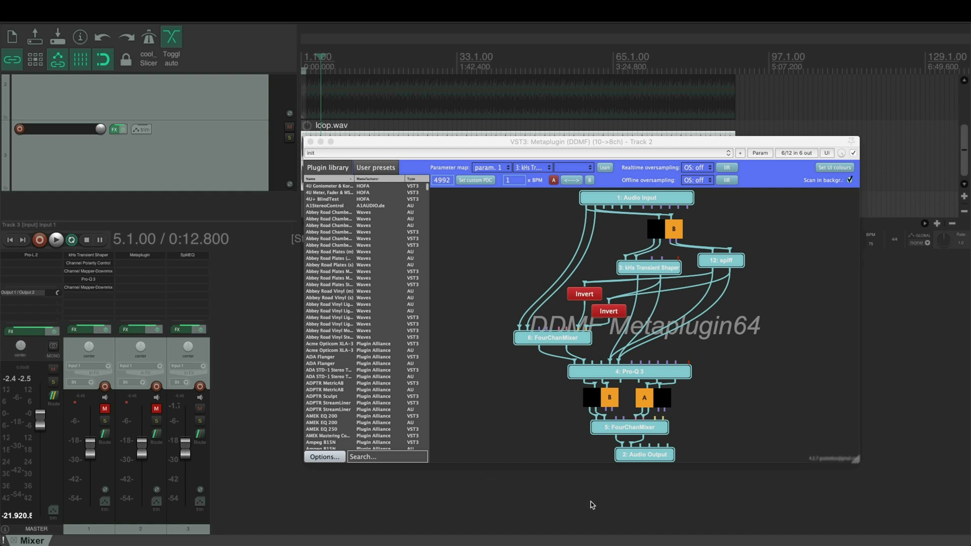
Solo track 1, play, cycle through tracks 1, 2 and 3 three times, then stop at bar 5.
left_click(105, 409)
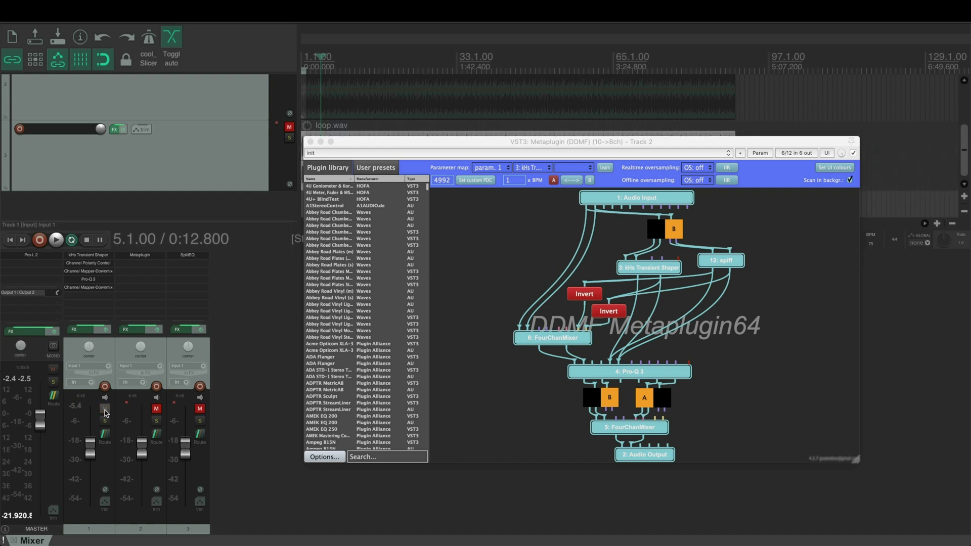
key("space")
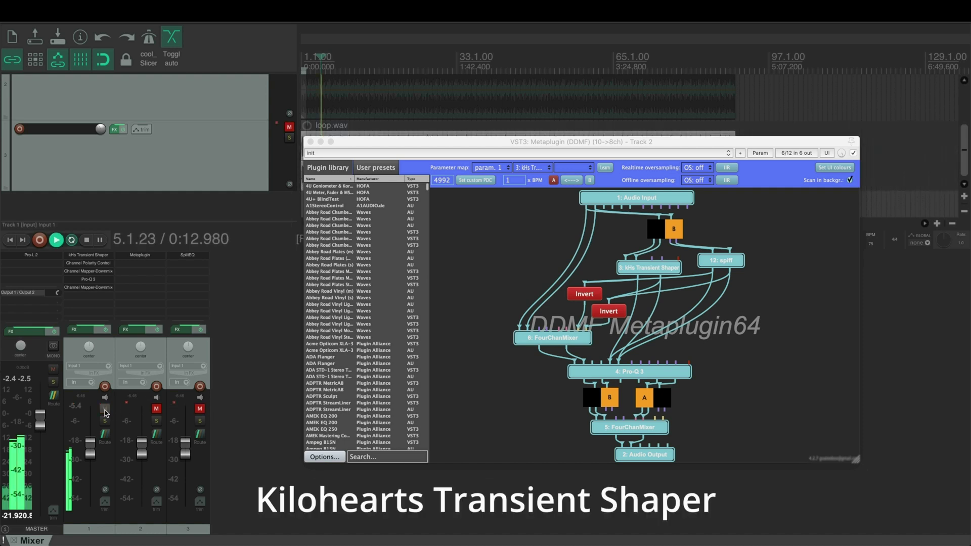
left_click(158, 410)
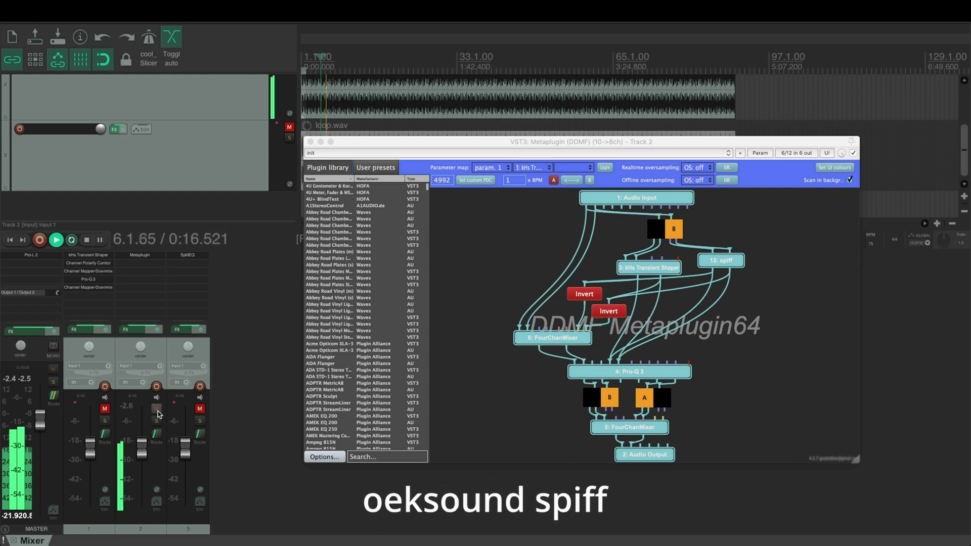
left_click(199, 410)
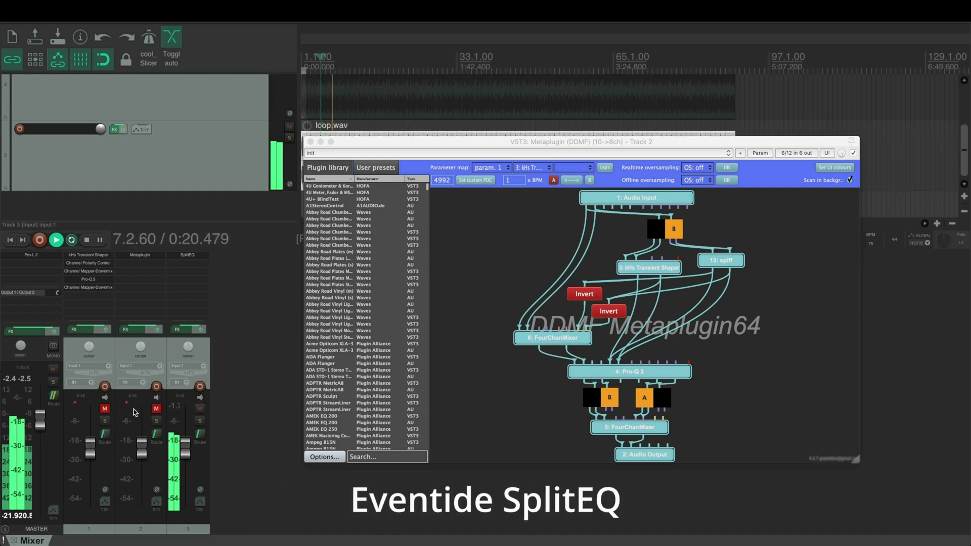
left_click(105, 410)
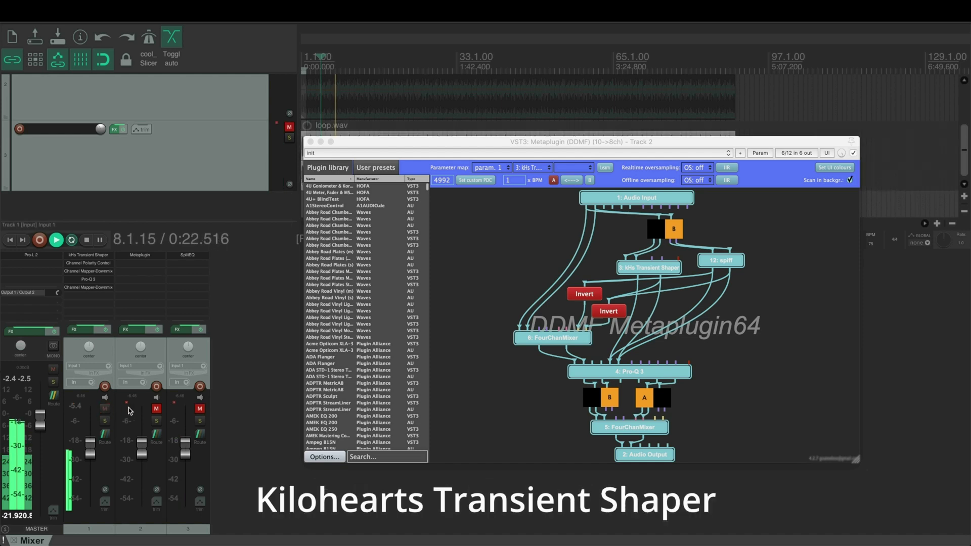
left_click(157, 410)
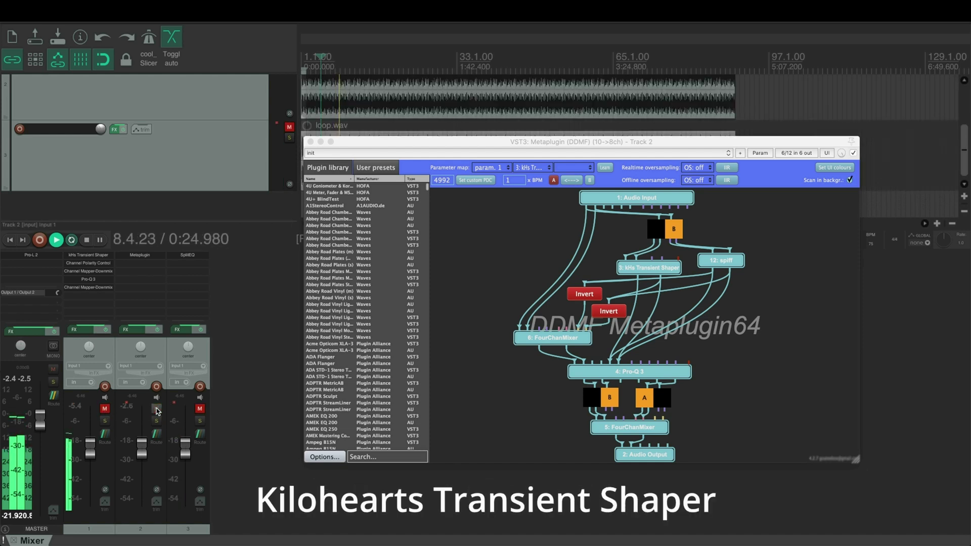
left_click(201, 408)
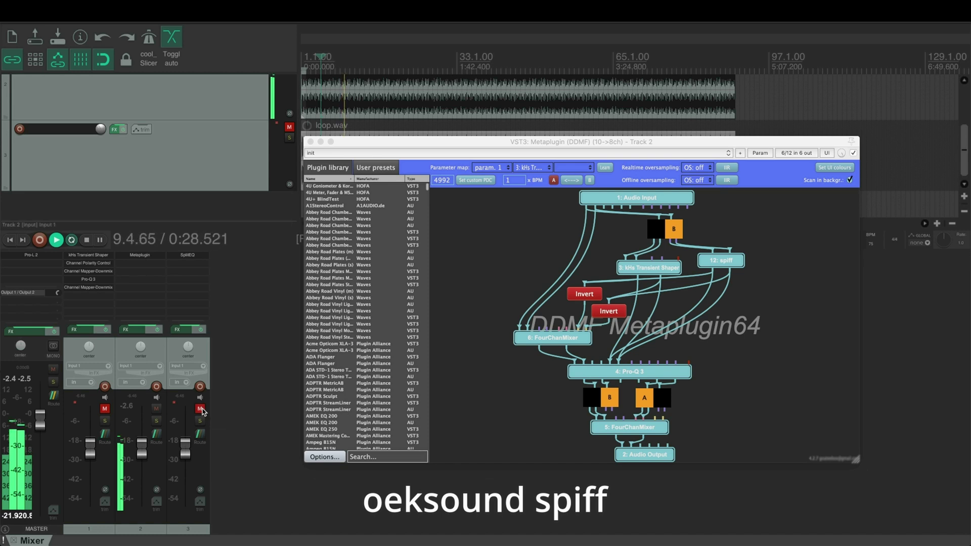
left_click(104, 409)
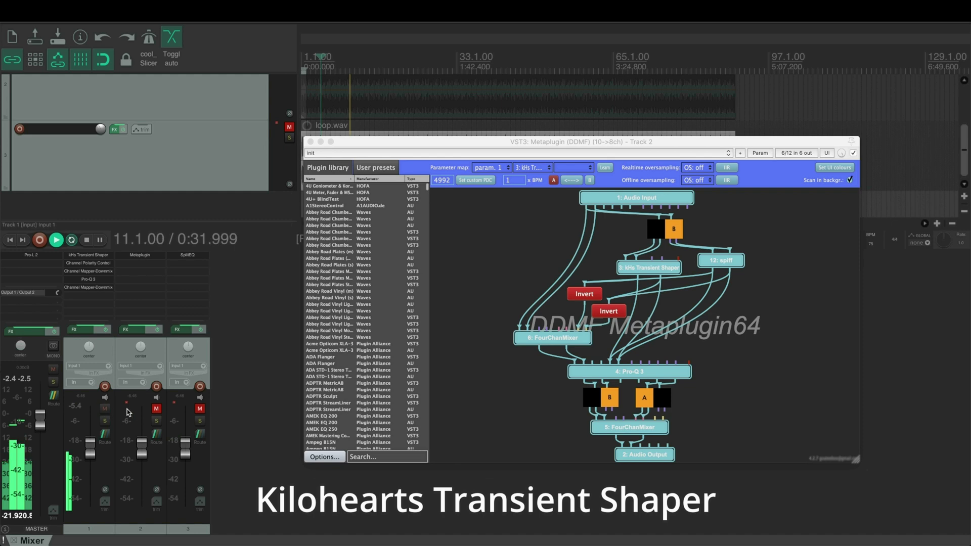
left_click(156, 409)
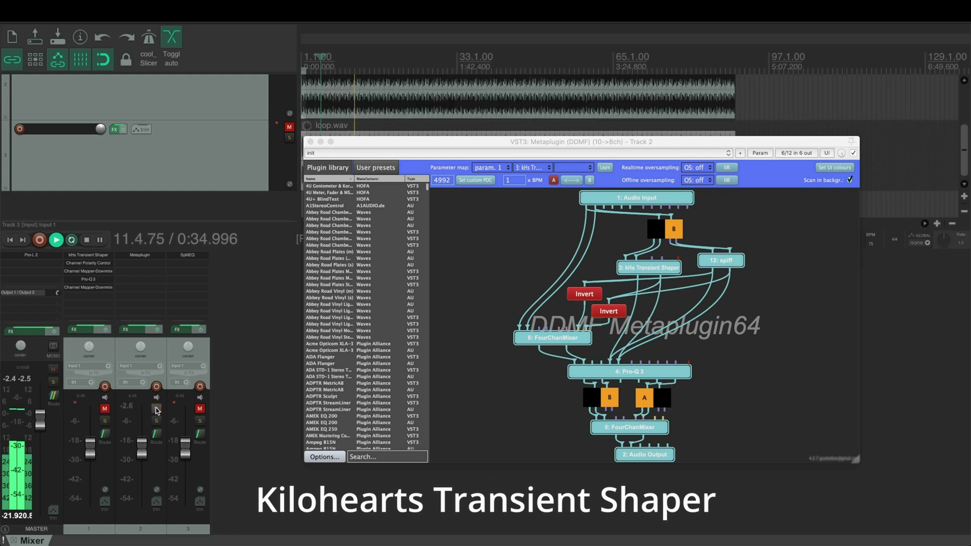
left_click(200, 409)
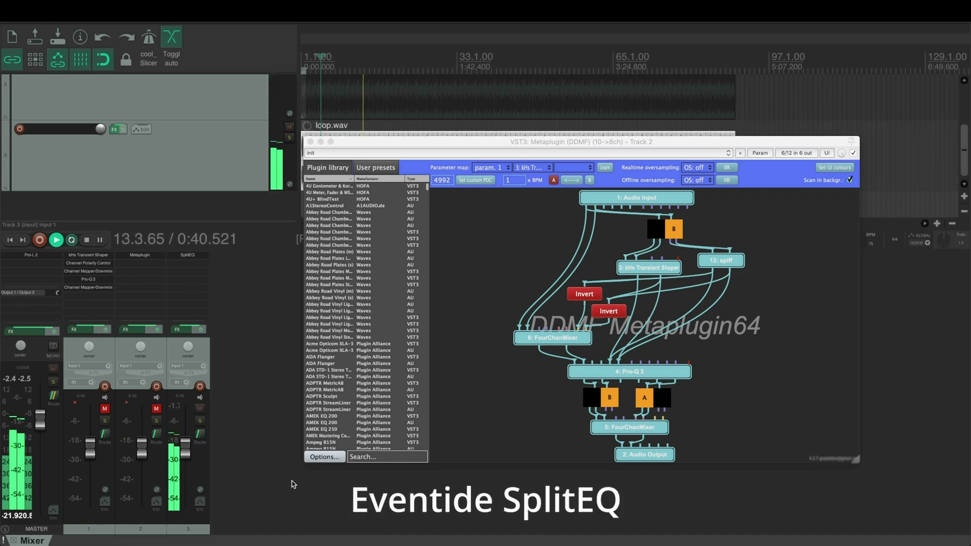
key("space")
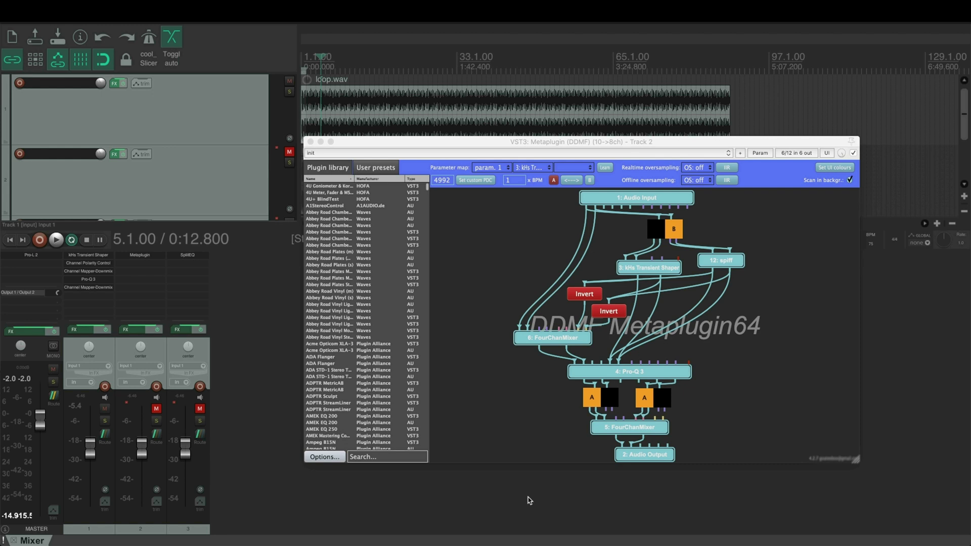
Play from bar 5 and quickly switch listening through tracks 1, 2 and 3 twice.
key("space")
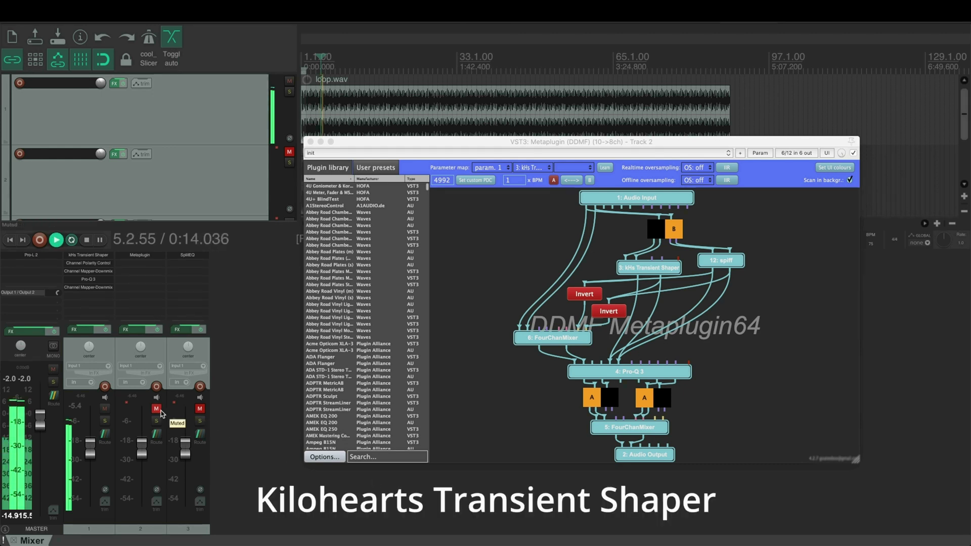
left_click(104, 408)
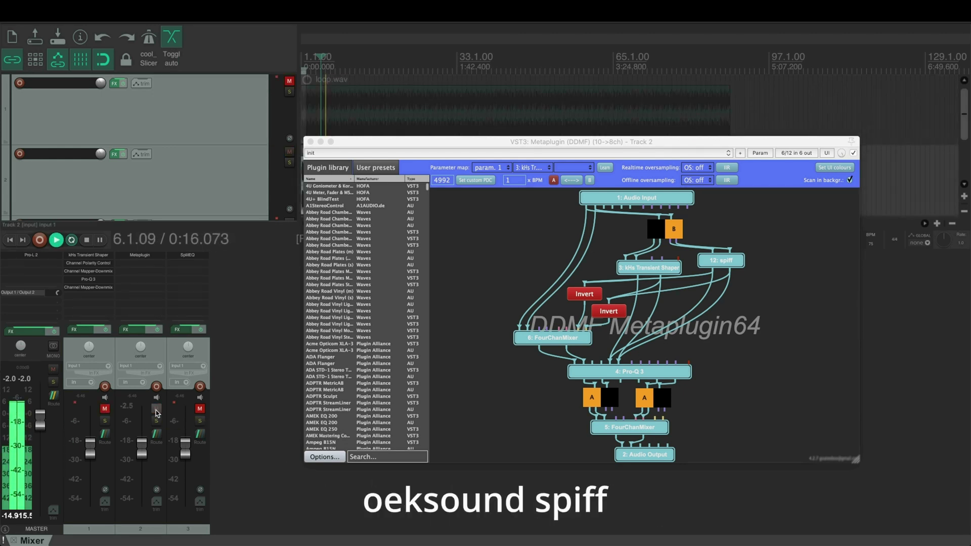
left_click(156, 409)
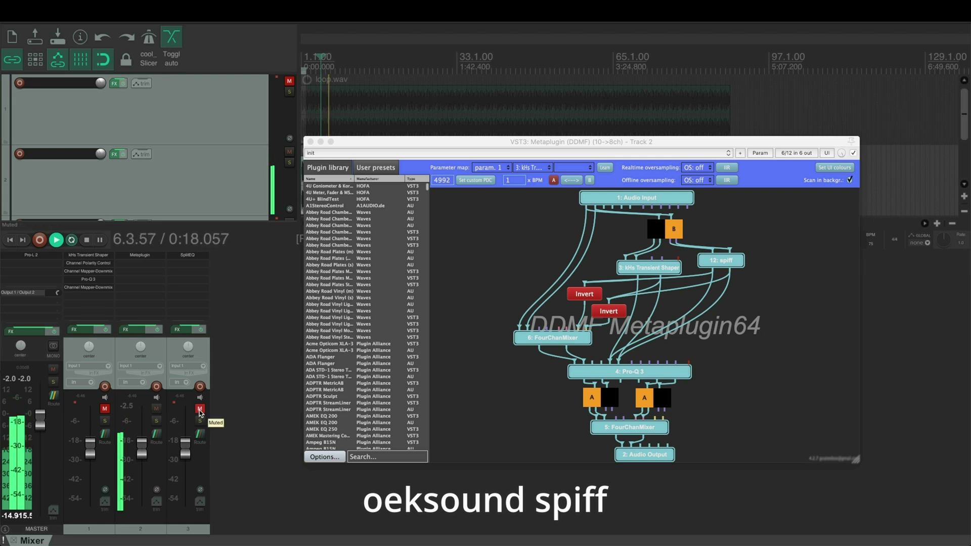
left_click(199, 408)
left_click(156, 409)
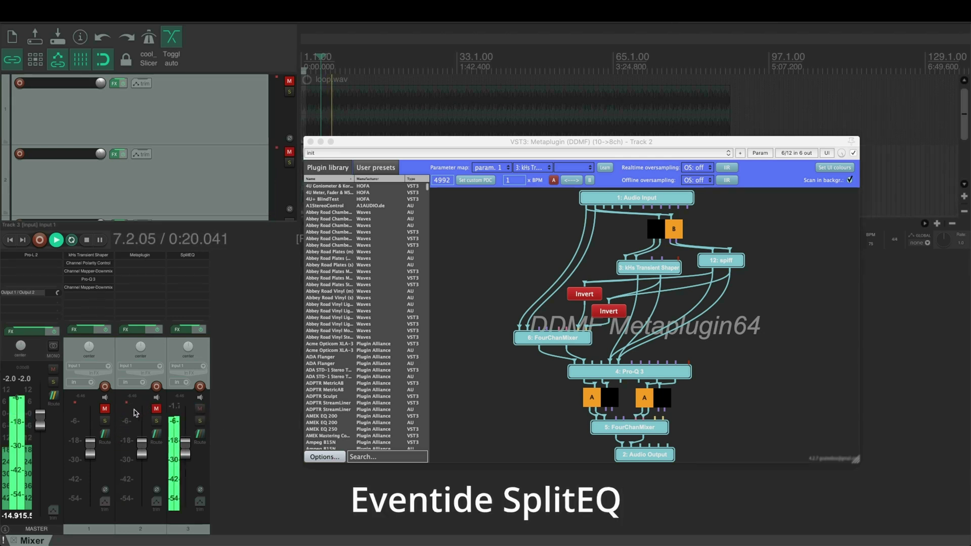
left_click(105, 409)
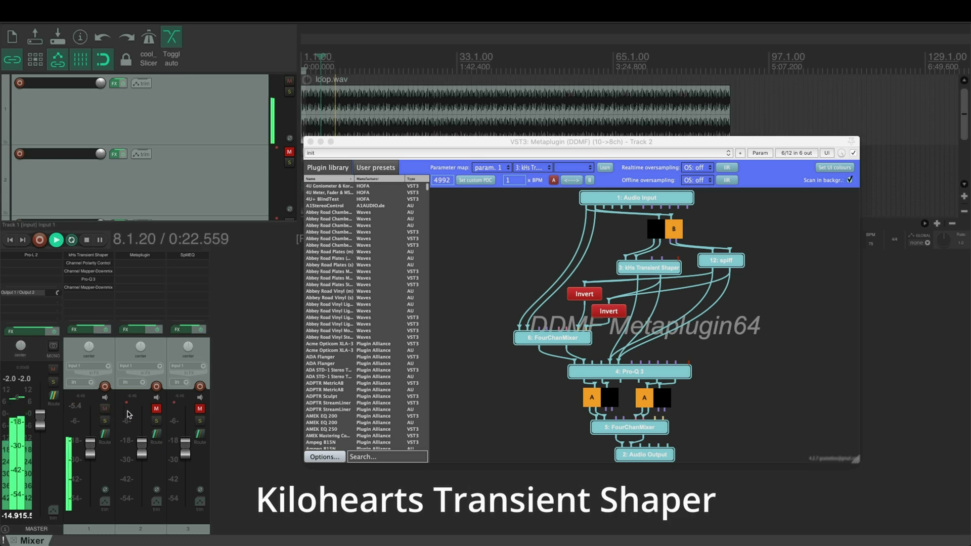
left_click(156, 409)
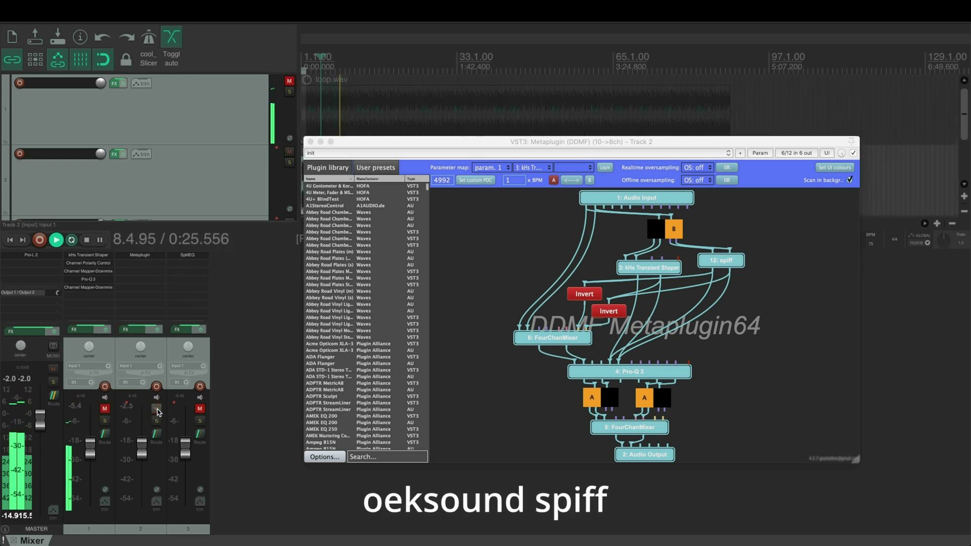
left_click(200, 409)
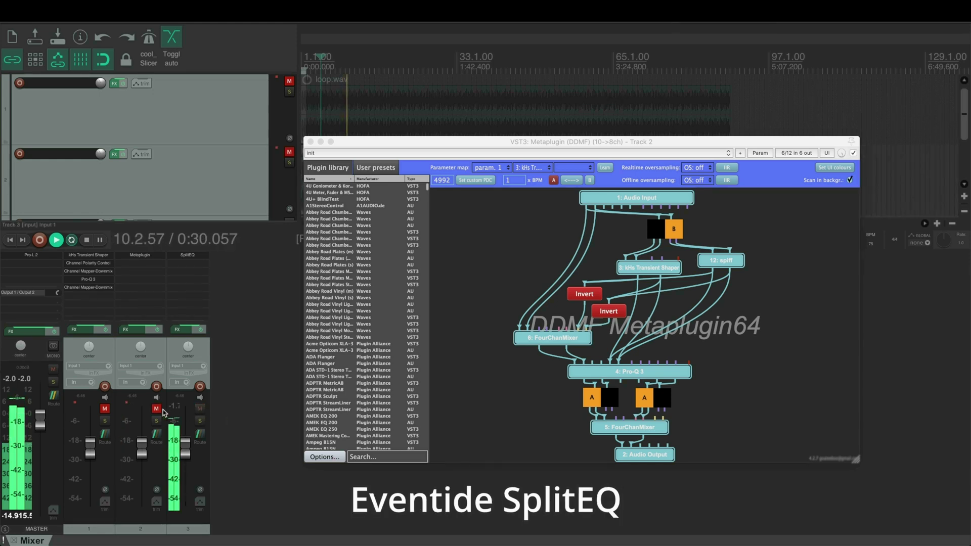
Listen longer to each of tracks 1, 2 and 3 in turn, ending on the SplitEQ track alone.
left_click(105, 409)
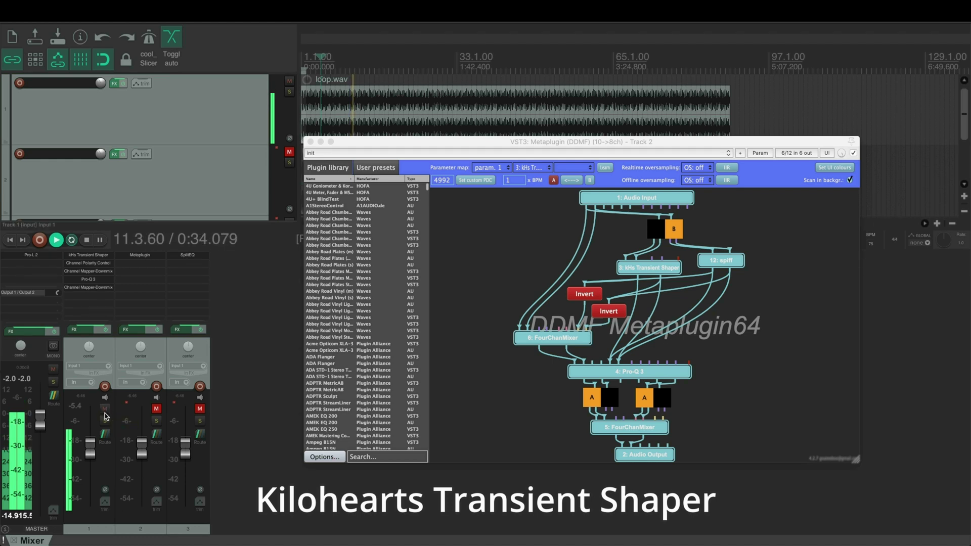
left_click(156, 408)
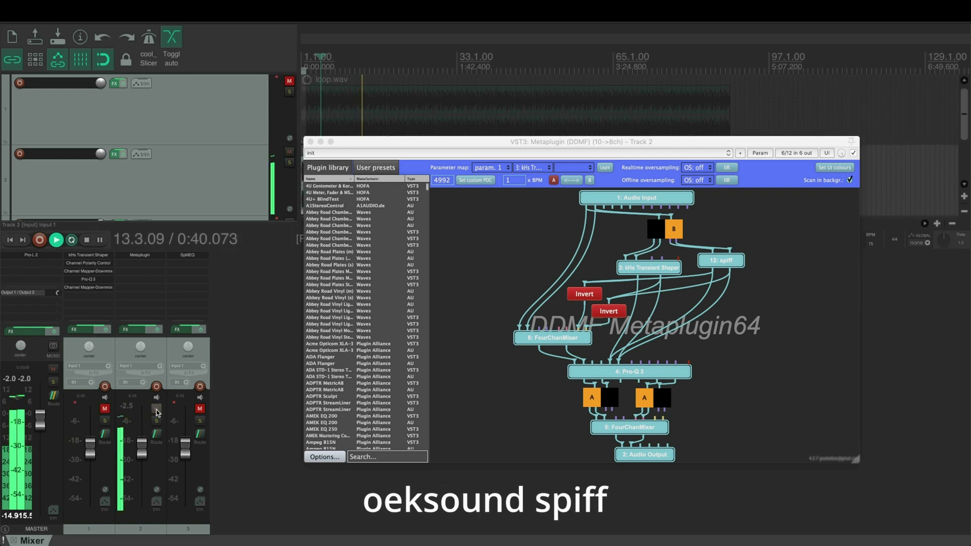
left_click(199, 408)
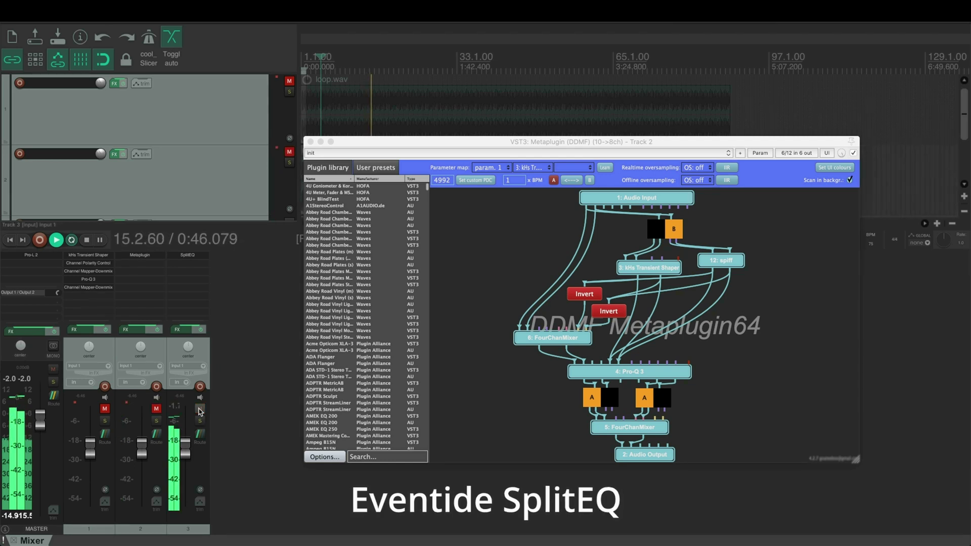
left_click(105, 410)
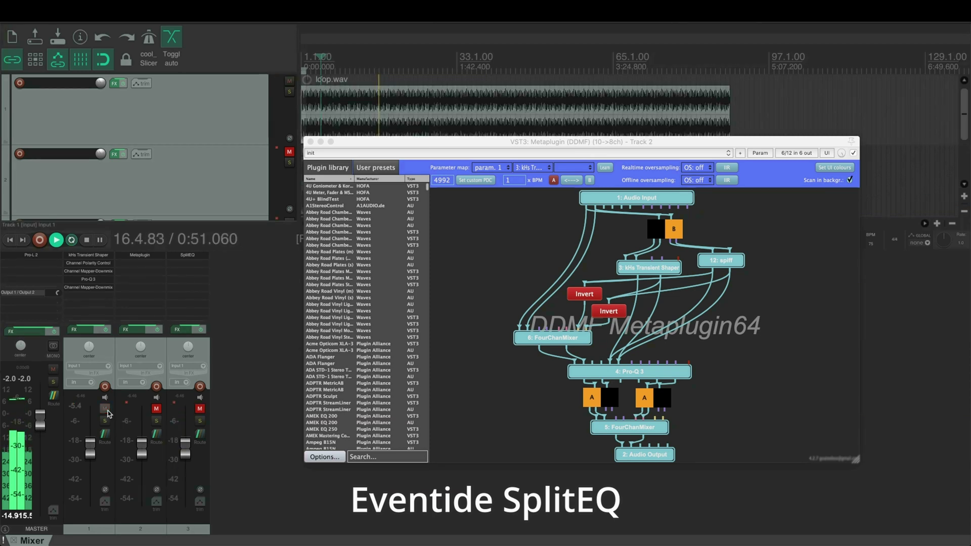
left_click(155, 410)
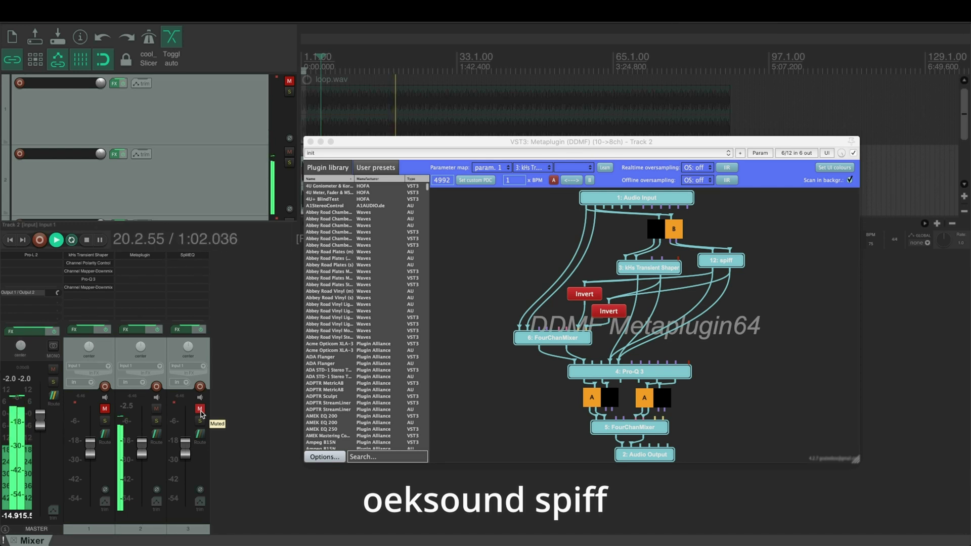
left_click(199, 408)
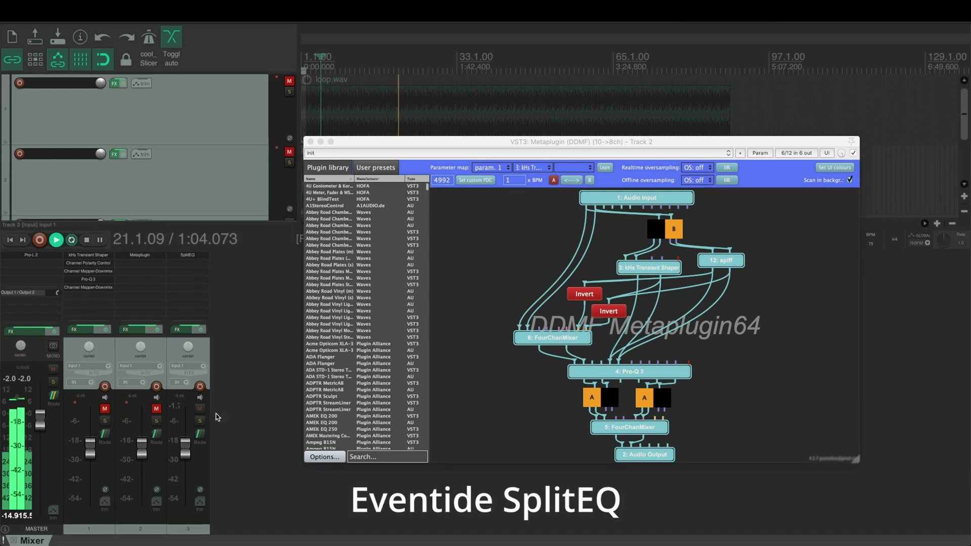
left_click(156, 408)
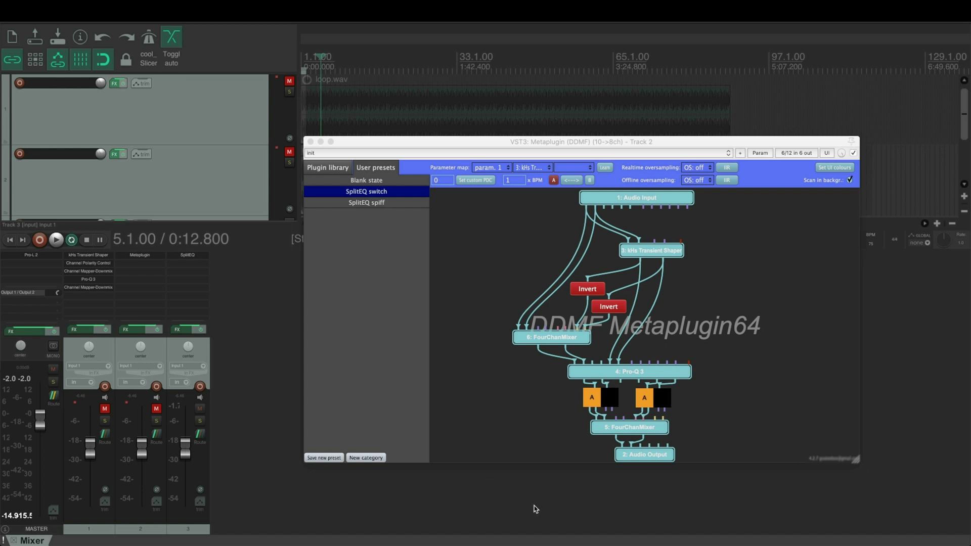
Inspect track 1's Transient Shaper '4 in 2 out' pin routing, then open Channel Polarity Control.
left_click(93, 255)
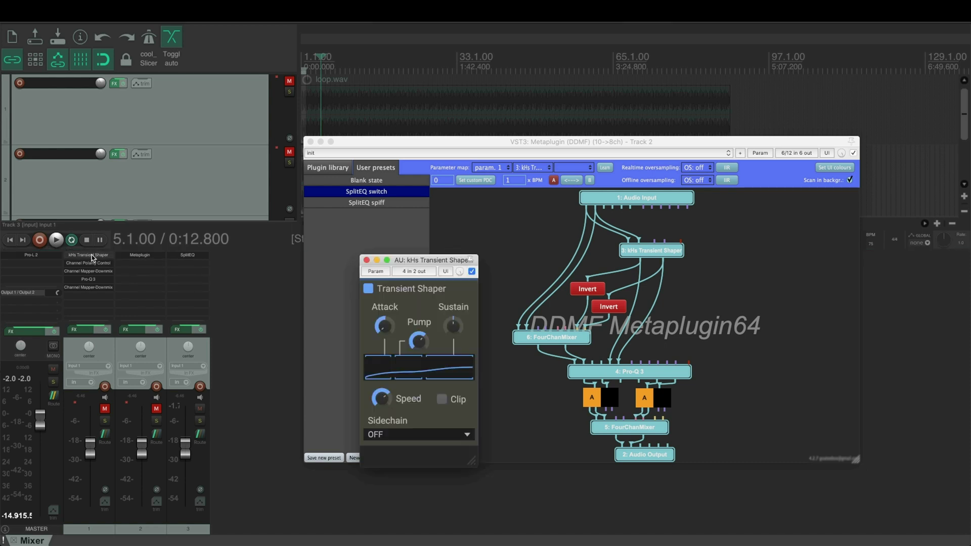
left_click(419, 273)
left_click_drag(474, 283, 412, 275)
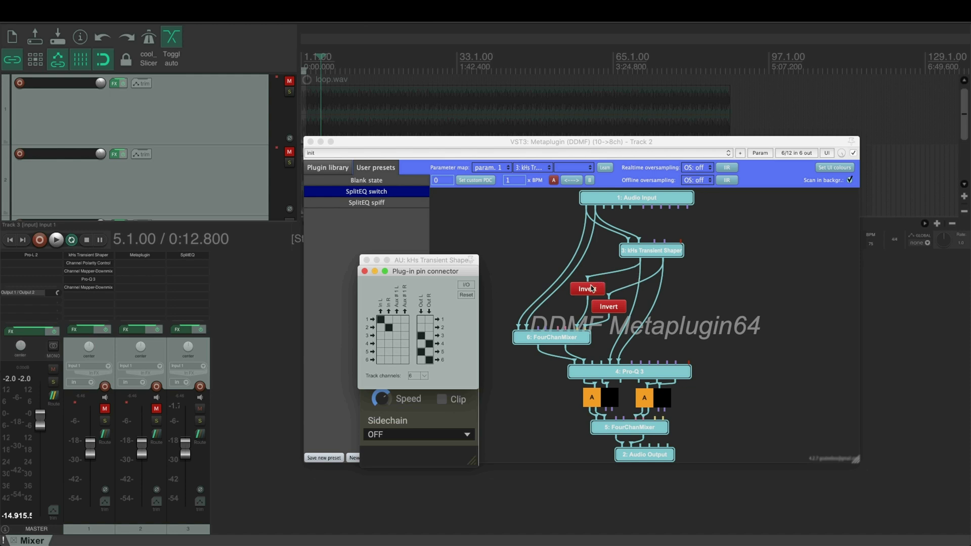
left_click(364, 272)
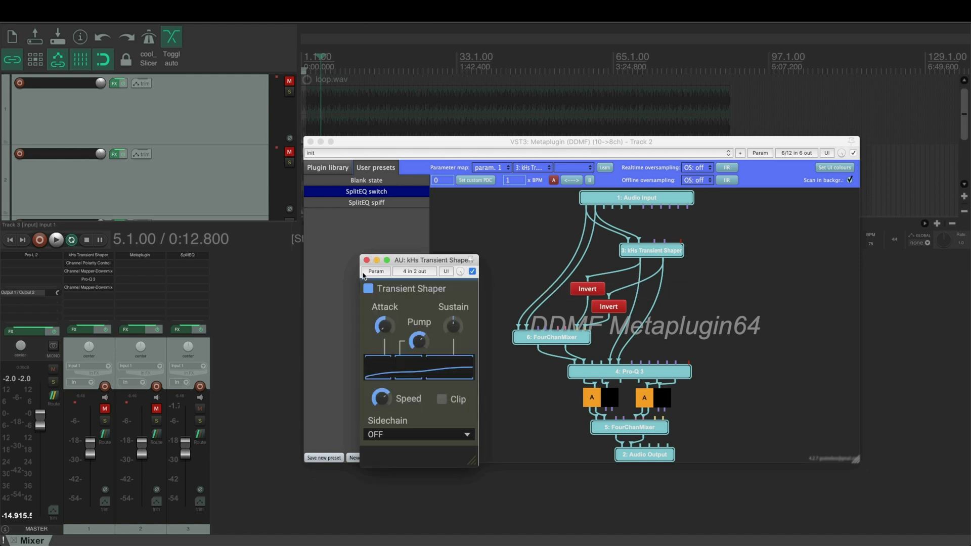
left_click(87, 263)
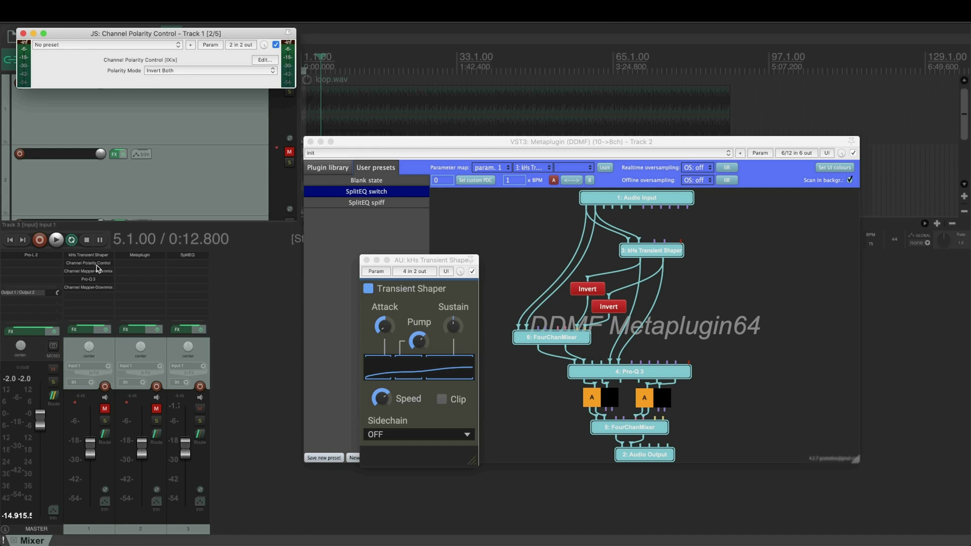
Check the polarity effect's '2 in 2 out' pins, close it, and open track 1's first Channel Mapper-Downmixer.
left_click(230, 45)
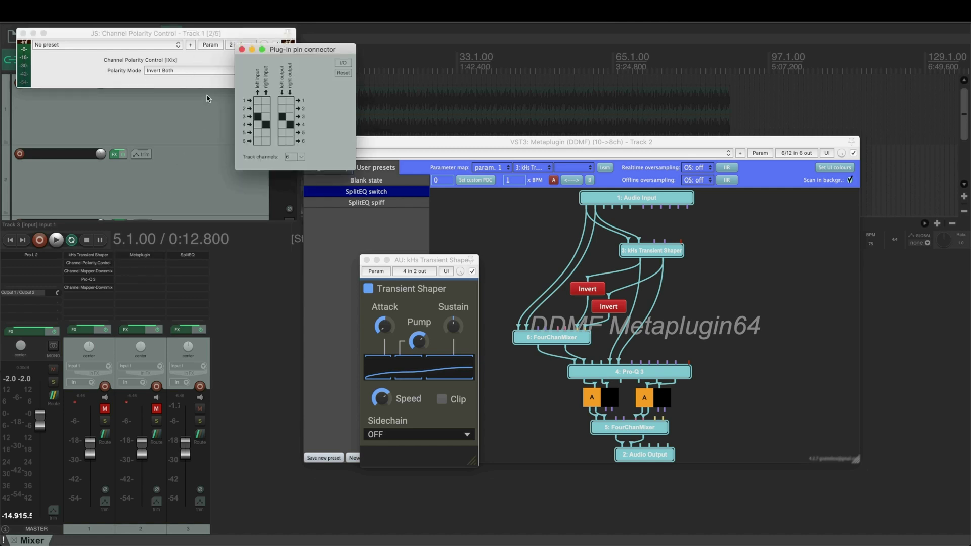
left_click(24, 34)
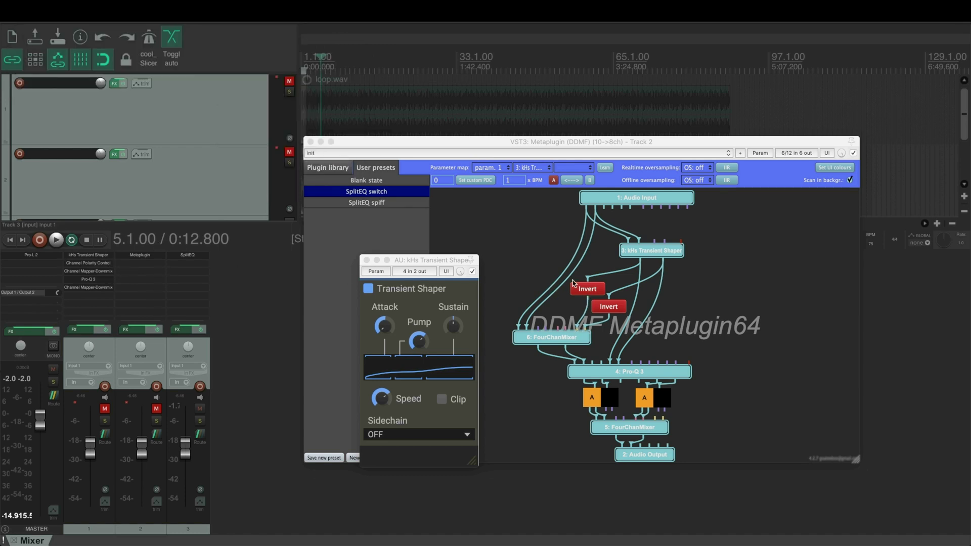
left_click(88, 271)
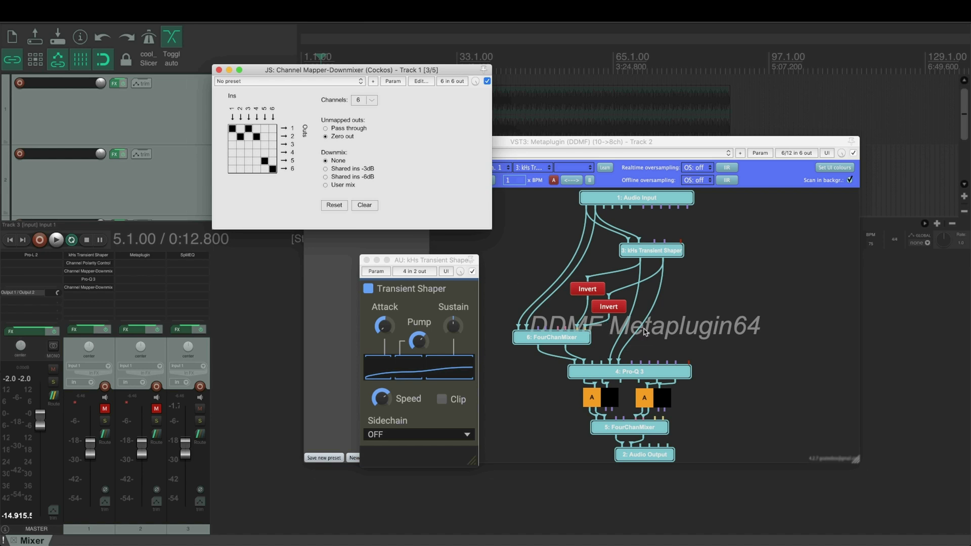
Check track 1's Pro-Q 3, then show its last Channel Mapper-Downmixer (6 channels, Zero out) beside the graph.
left_click(219, 69)
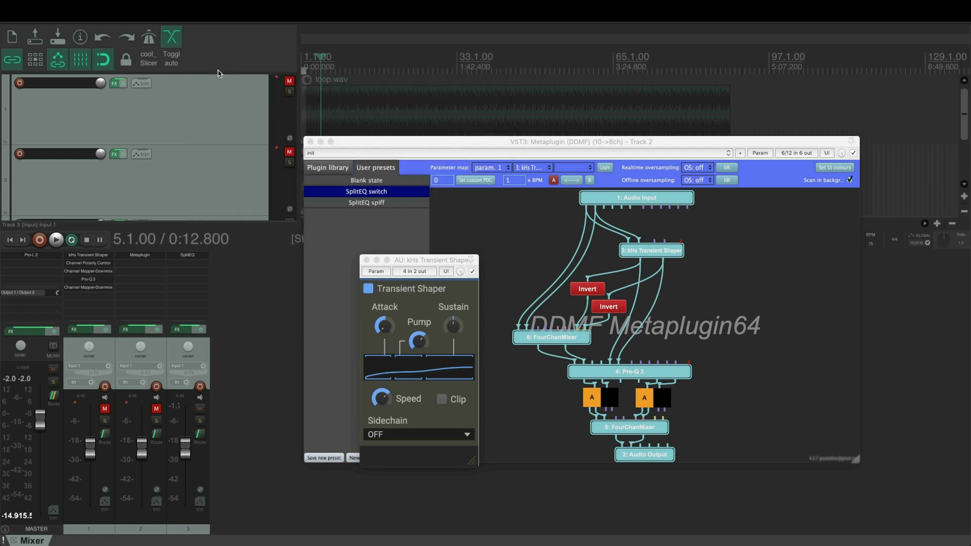
left_click(94, 280)
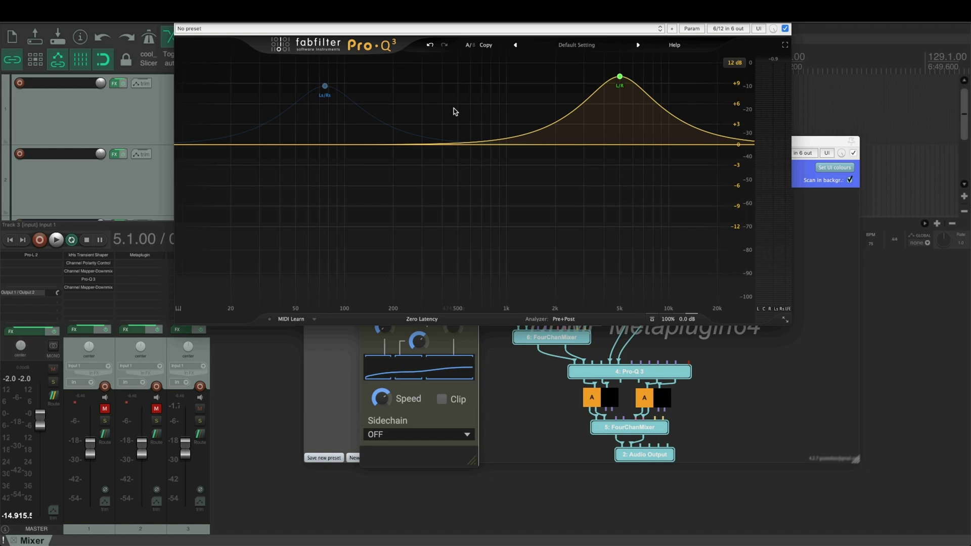
mouse_move(596, 123)
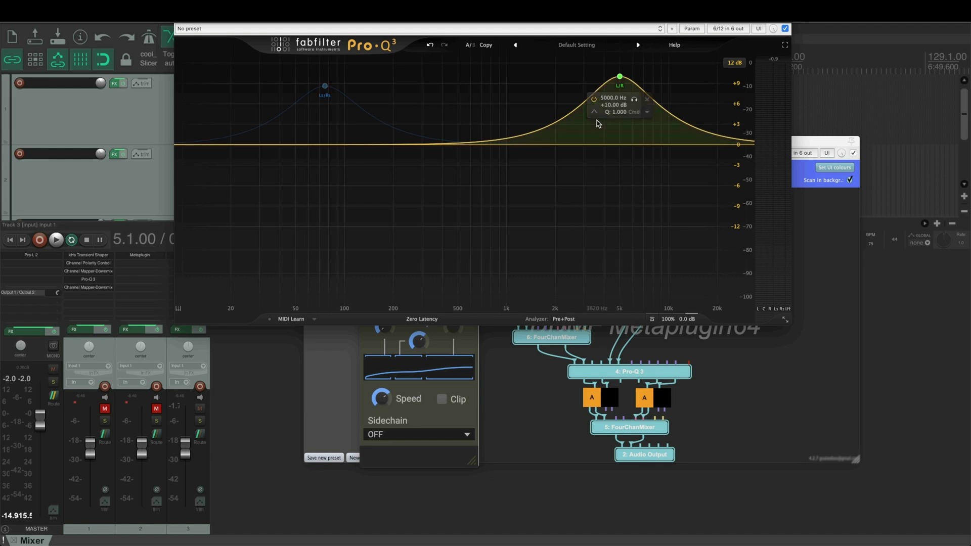
left_click(181, 17)
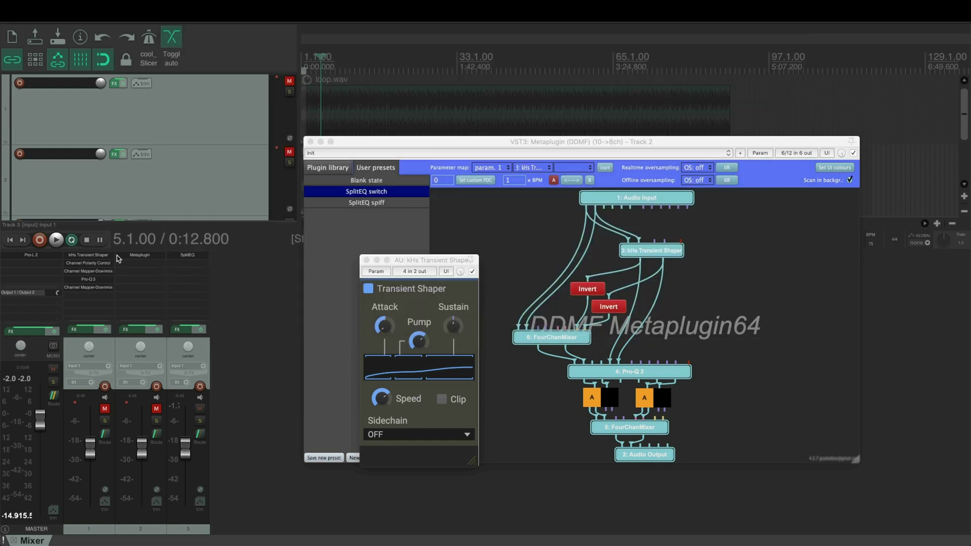
left_click(89, 287)
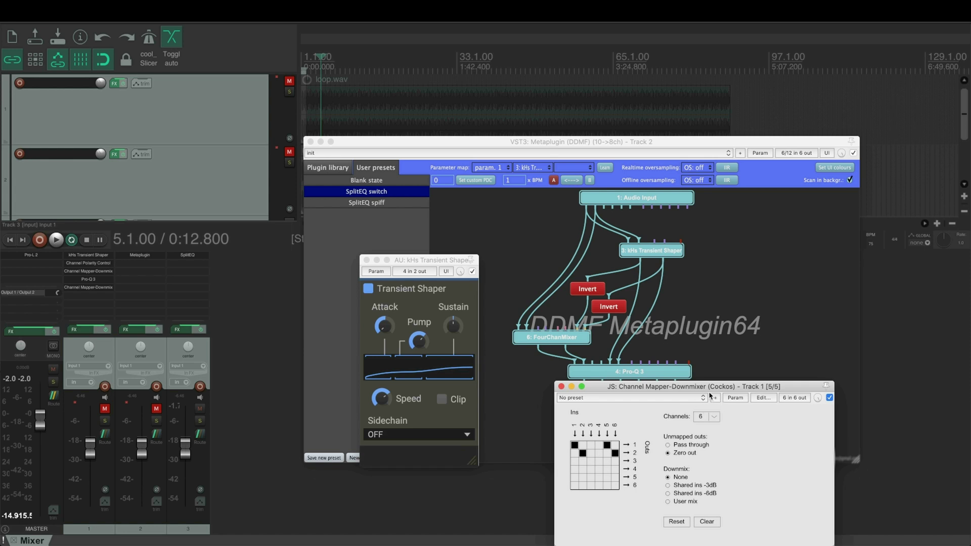
left_click_drag(701, 386, 331, 225)
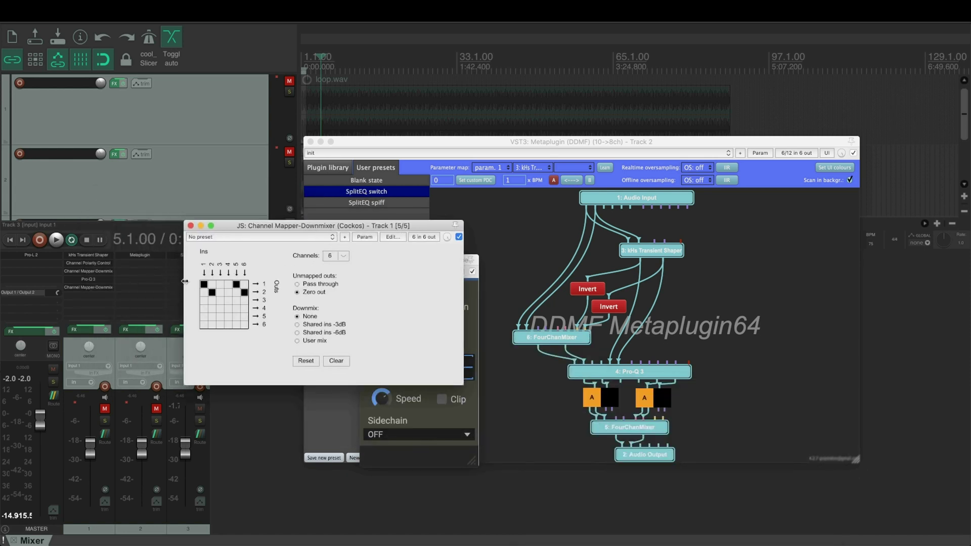